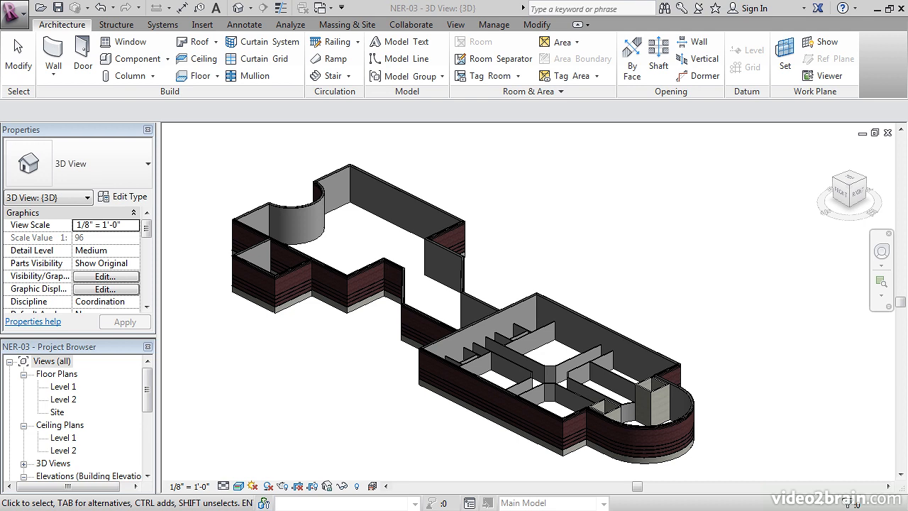
Examine the interior partitions, shafts and curved end of the building in the 3D view.
middle_drag(454, 312, 672, 303)
scroll(671, 303, up, 6)
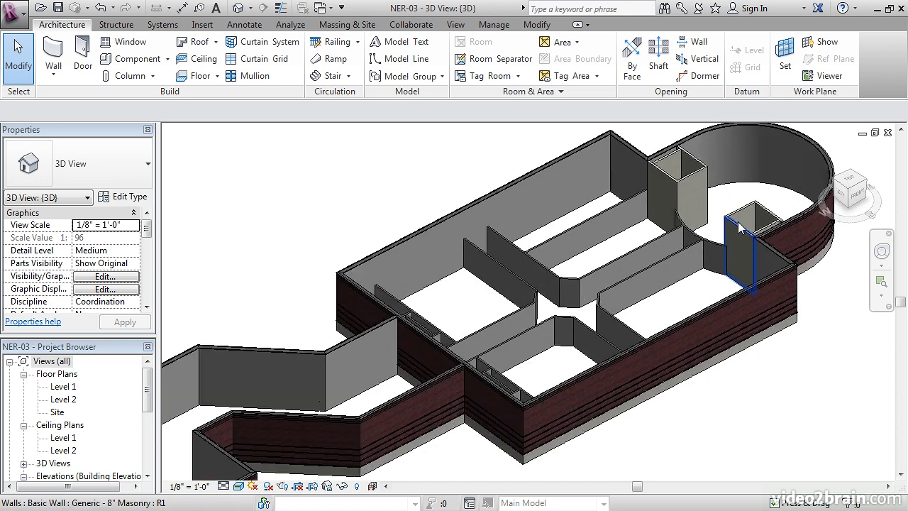
scroll(666, 223, up, 5)
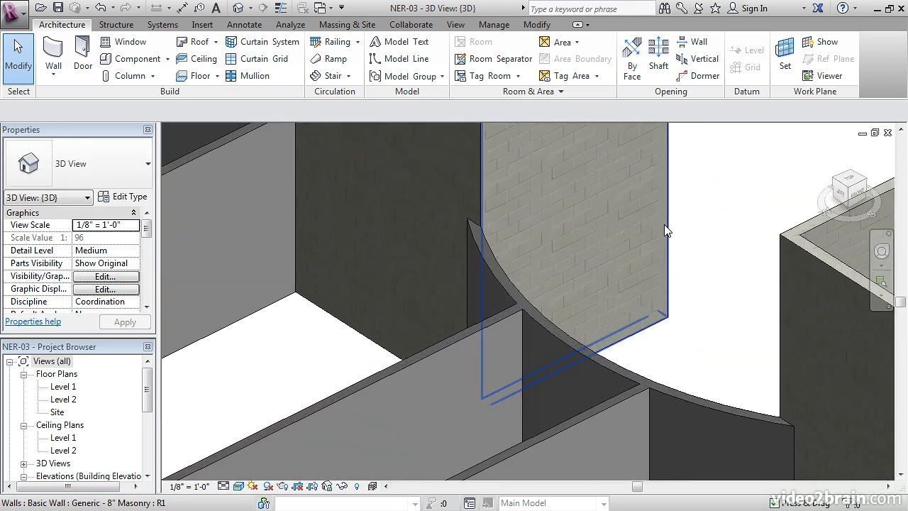
scroll(474, 206, down, 4)
scroll(479, 208, down, 4)
shift+middle_drag(479, 208, 591, 248)
scroll(600, 245, up, 4)
shift+middle_drag(418, 339, 447, 330)
scroll(421, 337, up, 4)
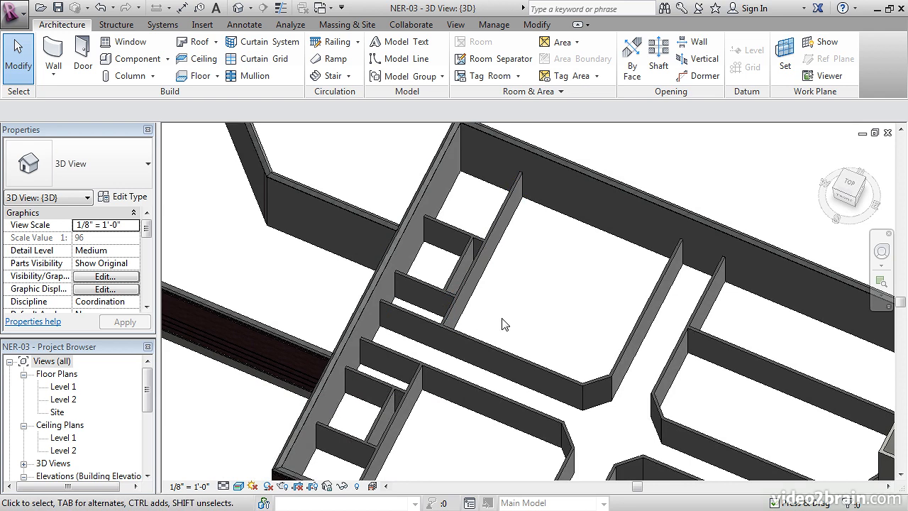
middle_drag(532, 334, 432, 244)
middle_drag(605, 314, 572, 307)
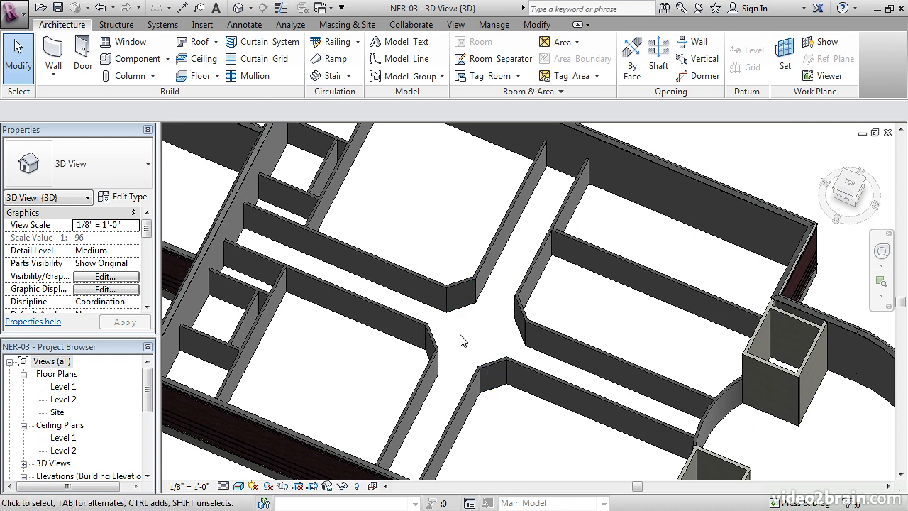
scroll(466, 328, down, 5)
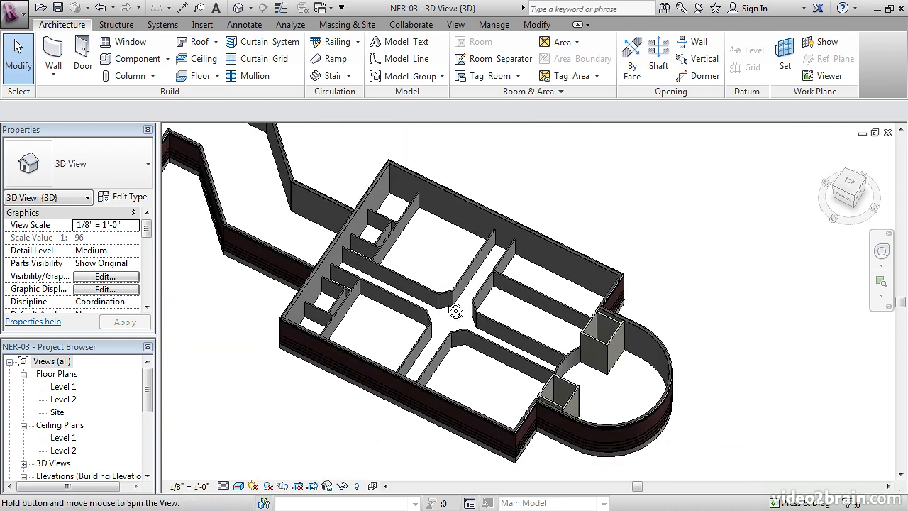
shift+middle_drag(447, 304, 470, 345)
Open the Level 1 floor plan of the Chapter 3 project at the two masonry shafts beside the curved end.
click(63, 387)
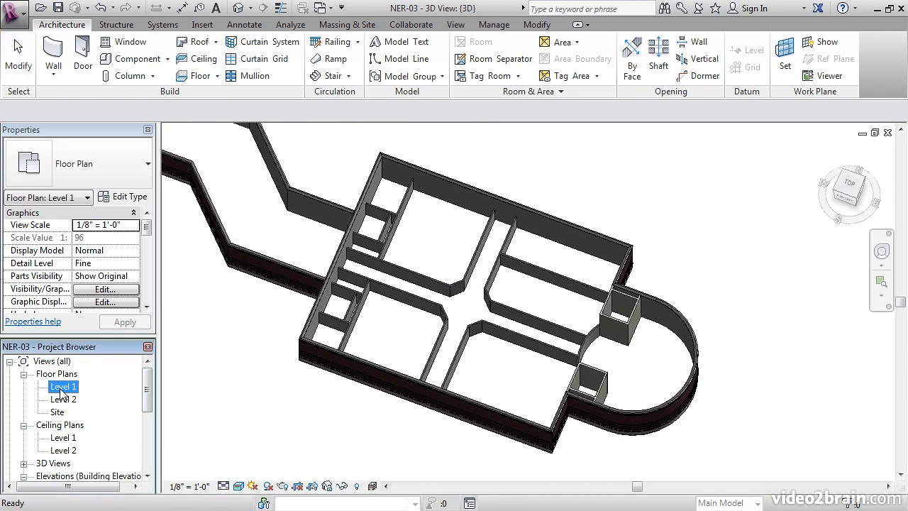
double_click(63, 387)
scroll(523, 324, up, 3)
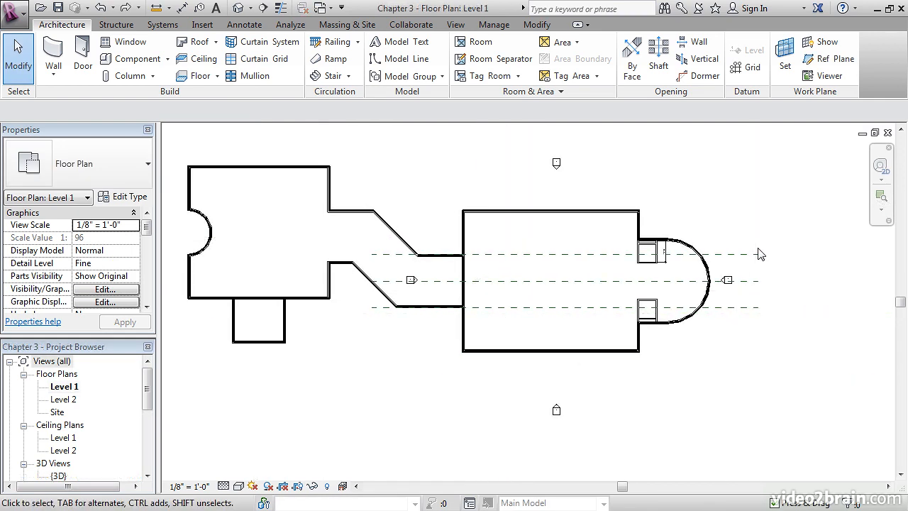
scroll(683, 255, up, 1)
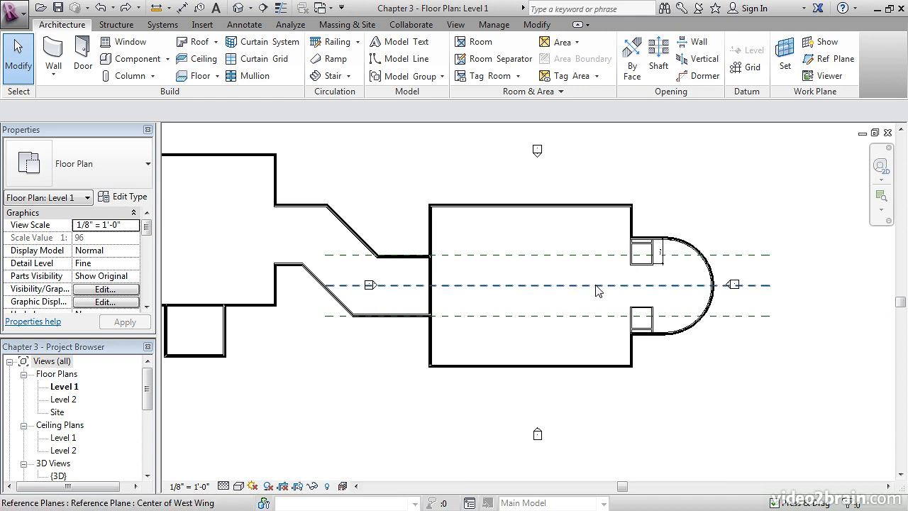
middle_drag(593, 272, 637, 299)
scroll(582, 281, up, 4)
scroll(627, 296, up, 1)
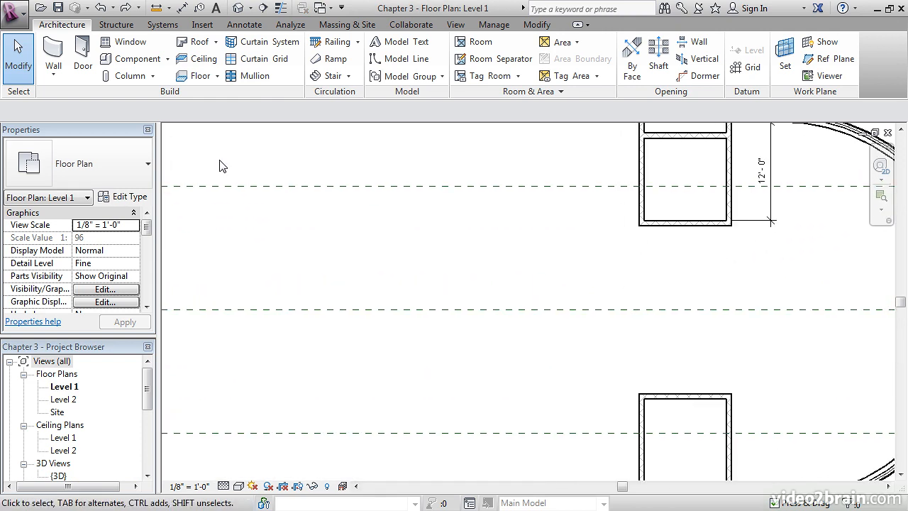
Start an architectural wall of type Interior - 6 1/8" Partition (2-hr), using the Start-End-Radius Arc shape.
click(51, 54)
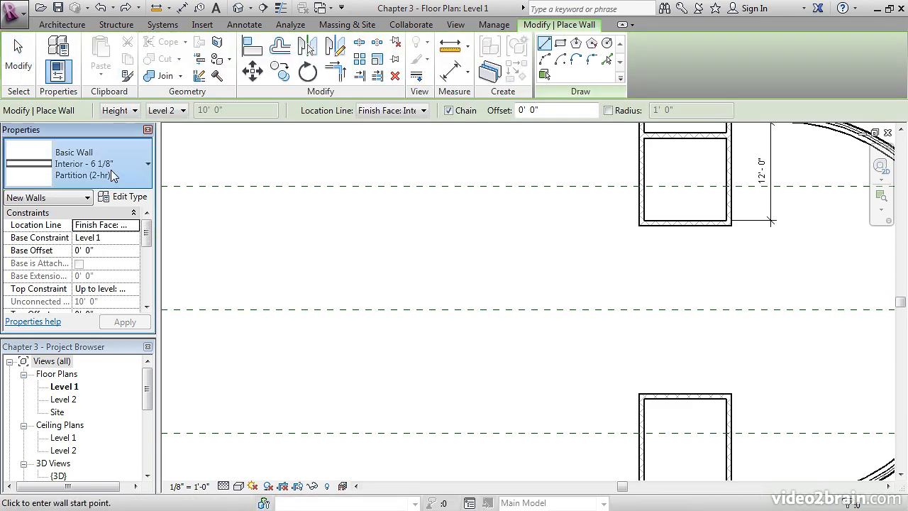
click(112, 174)
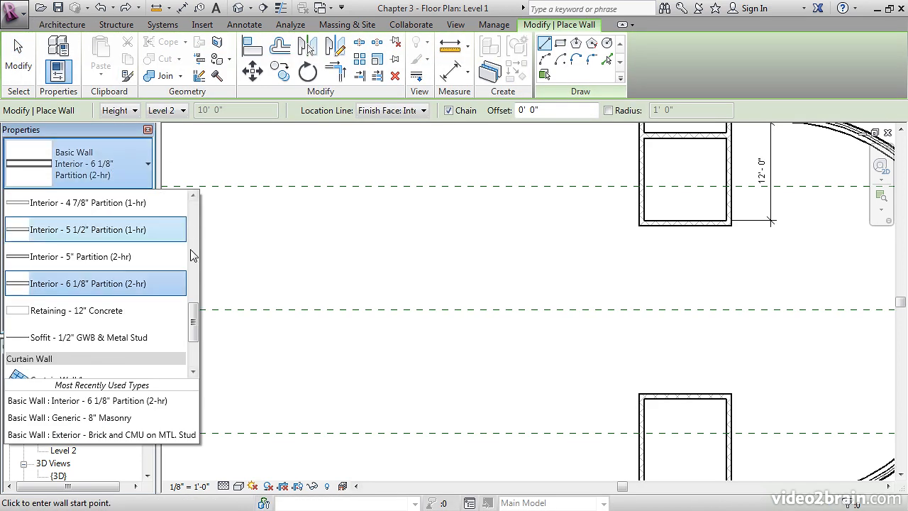
mouse_move(192, 320)
mouse_down()
mouse_move(193, 296)
mouse_move(193, 320)
mouse_up()
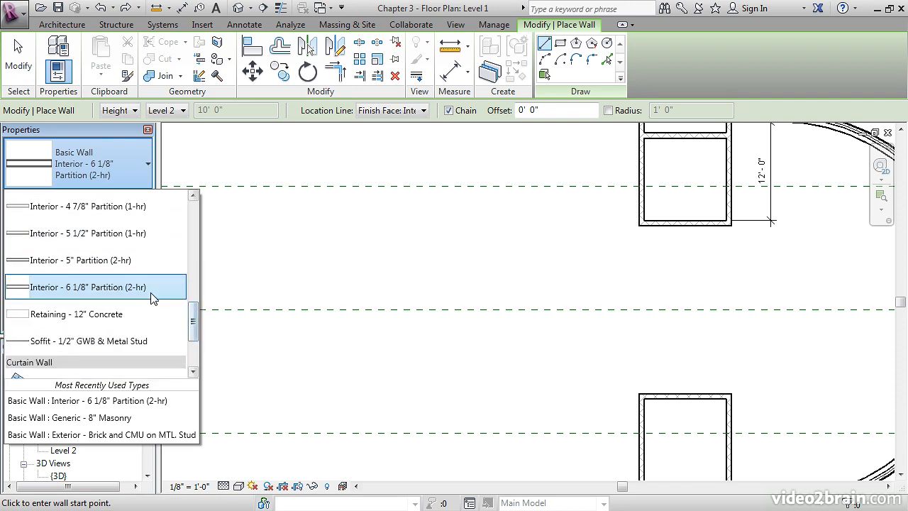
click(99, 291)
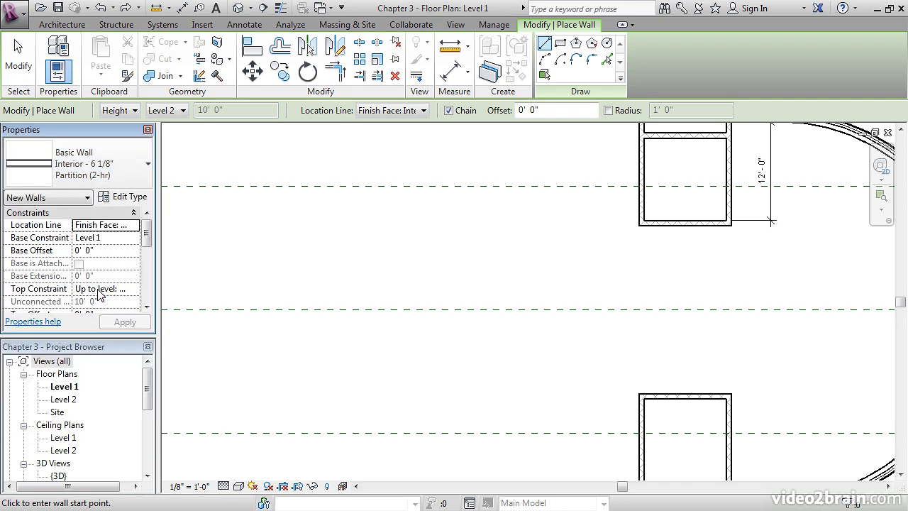
click(544, 60)
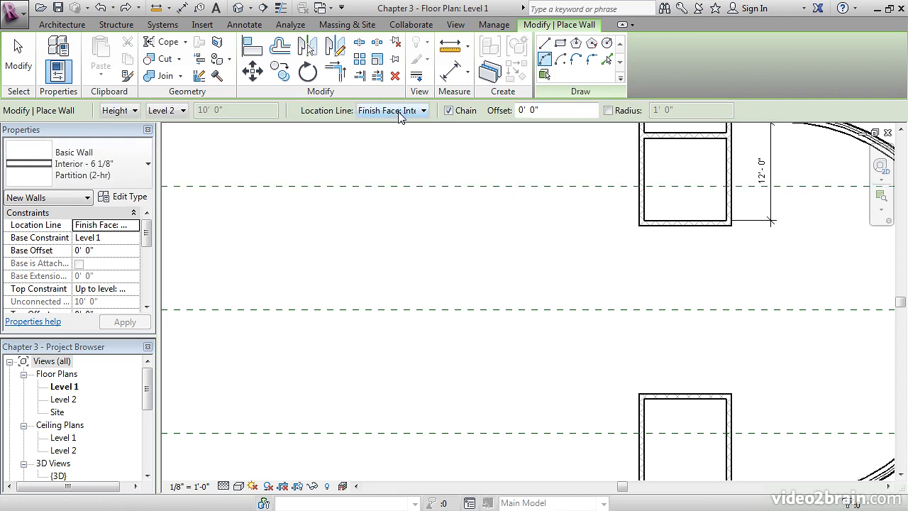
Run the arc wall from the upper shaft's lower-left outer corner to the lower shaft's upper-left outer corner, flipping its orientation.
scroll(655, 257, up, 5)
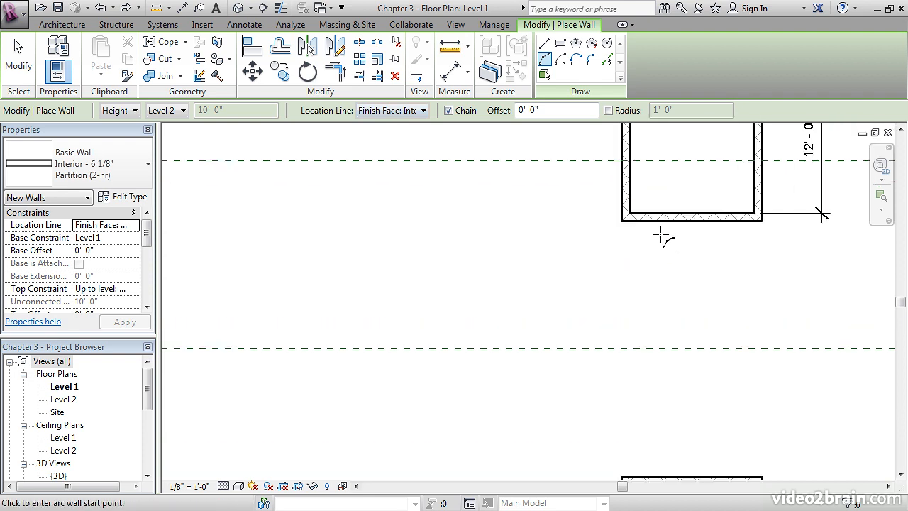
middle_drag(617, 234, 582, 272)
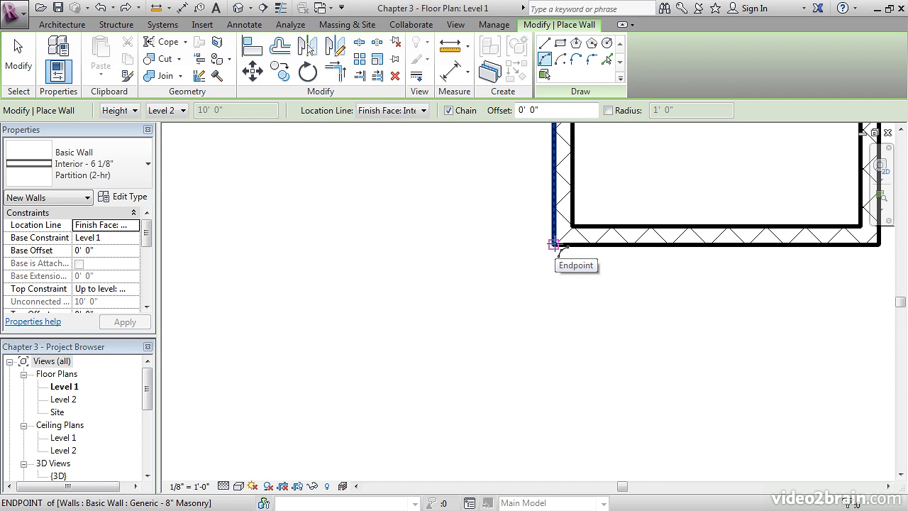
click(552, 244)
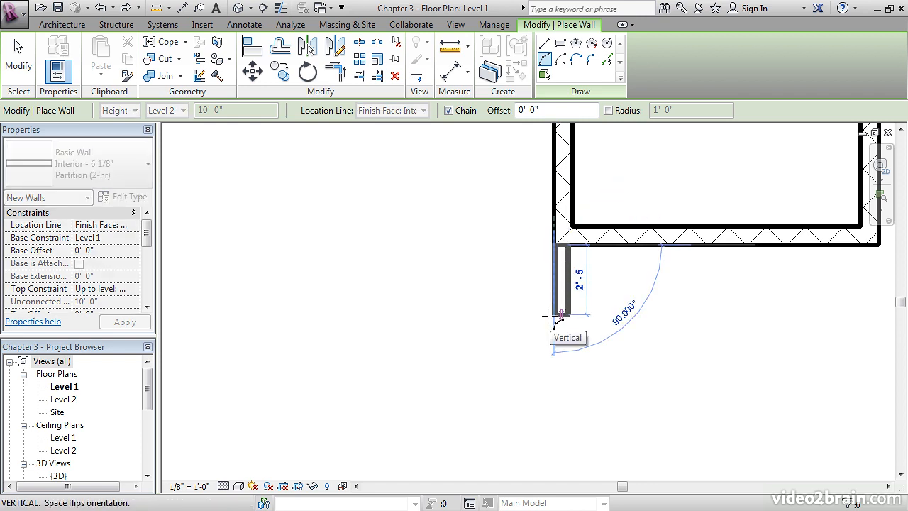
key(space)
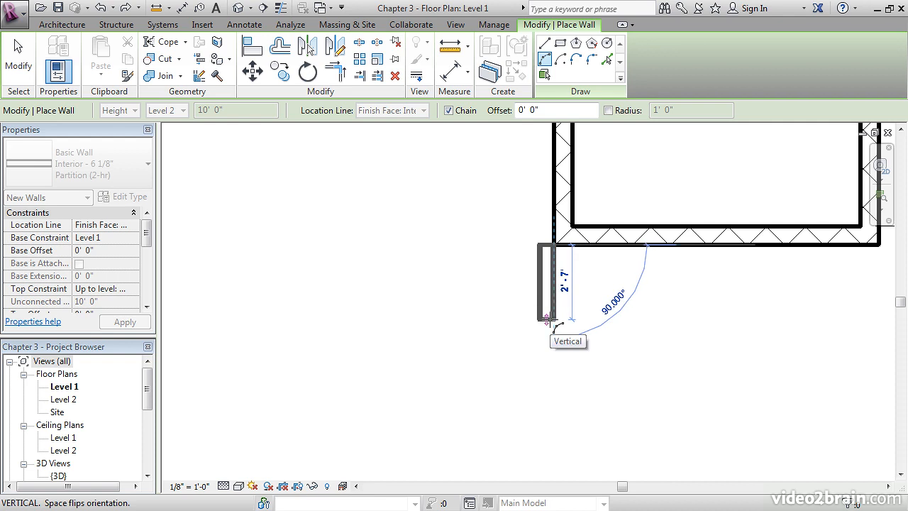
middle_drag(563, 363, 551, 264)
scroll(550, 267, down, 3)
scroll(546, 292, down, 1)
middle_drag(560, 357, 540, 257)
scroll(530, 368, up, 4)
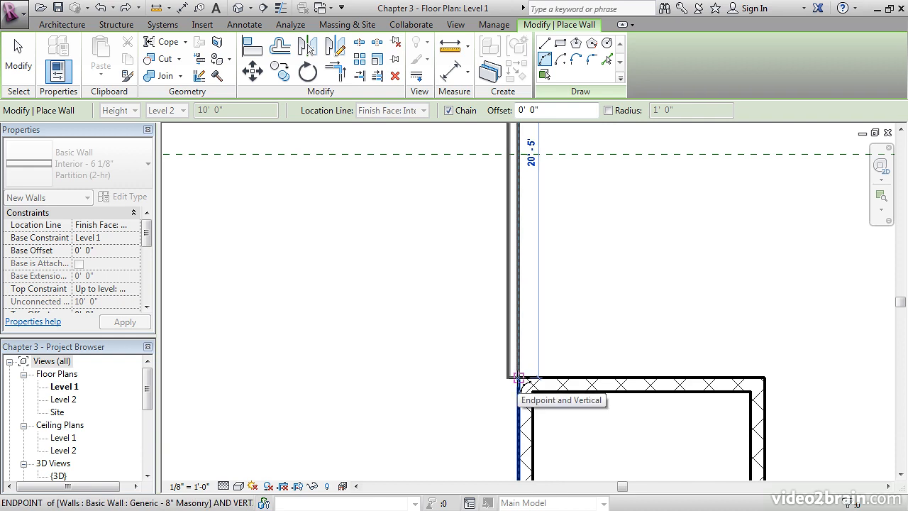
click(518, 378)
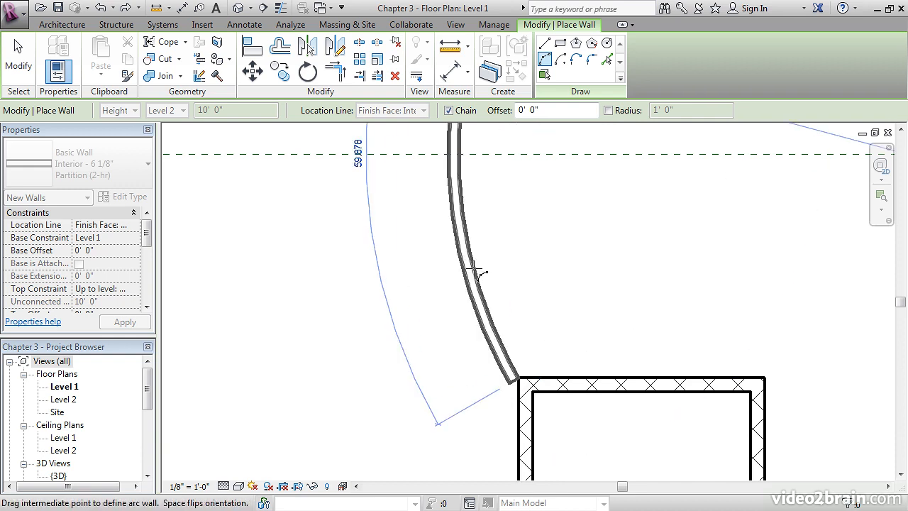
Set the arc wall's radius to 20' with the curve bulging away from the rounded end, and finish the wall command.
middle_drag(490, 269, 481, 328)
scroll(482, 329, down, 3)
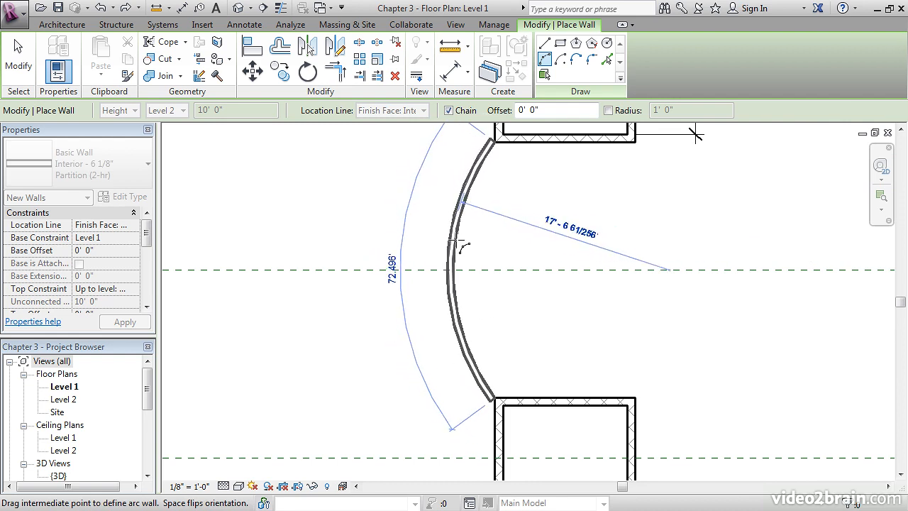
text(20)
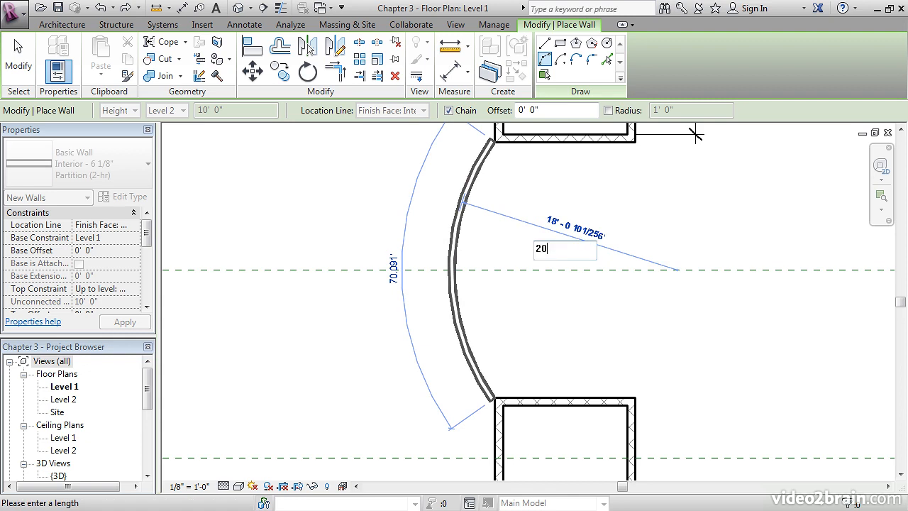
key(Return)
key(Escape)
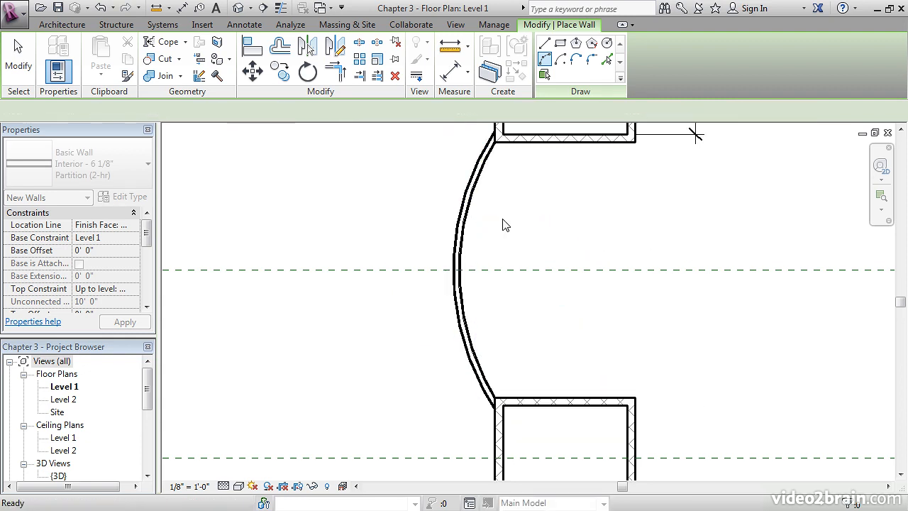
key(Escape)
Create a similar wall from the arc partition and set its drawing offset to 4'.
scroll(505, 225, down, 1)
middle_drag(504, 230, 578, 240)
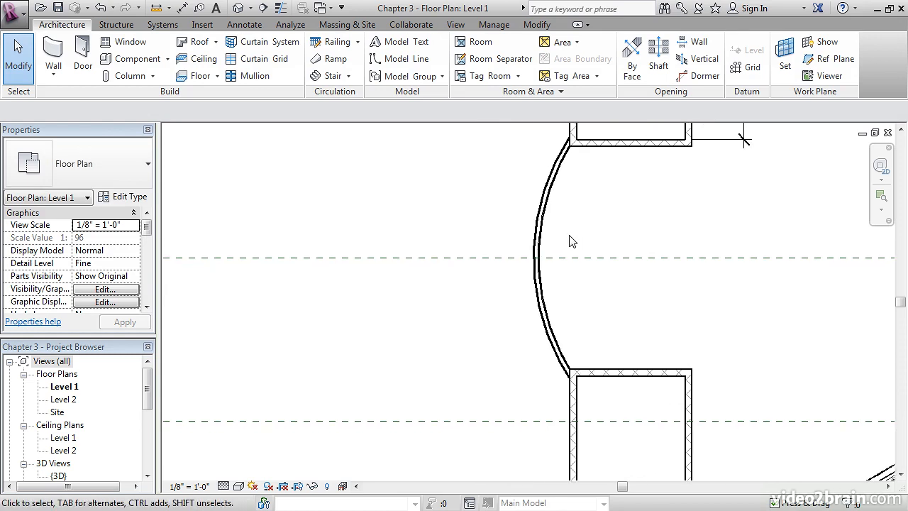
right_click(546, 213)
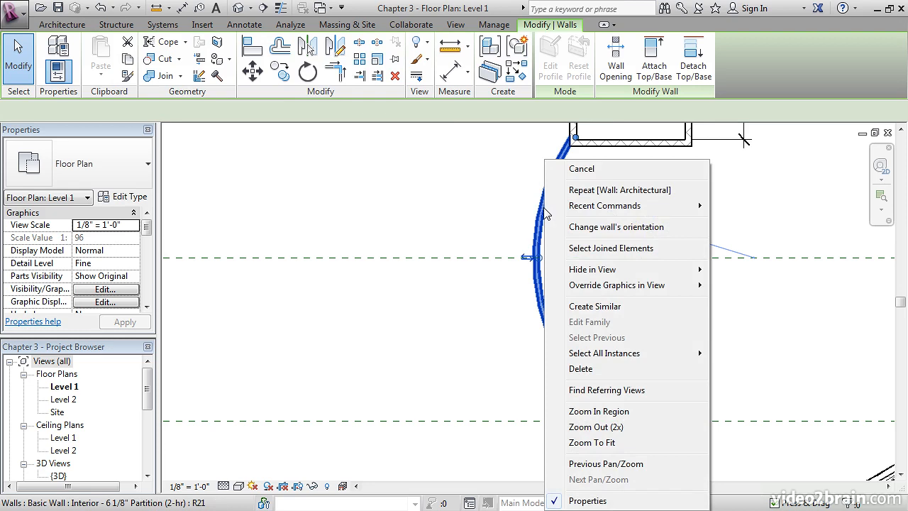
click(602, 307)
middle_drag(476, 203, 528, 224)
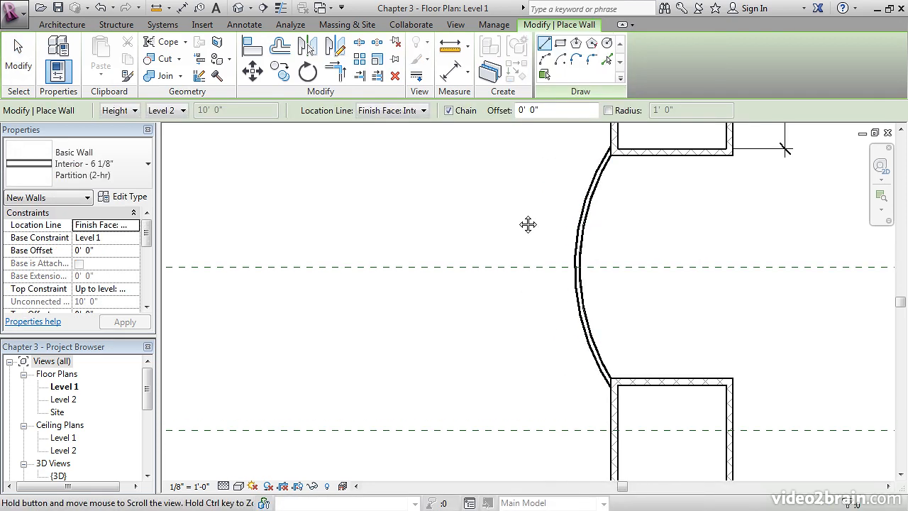
click(526, 110)
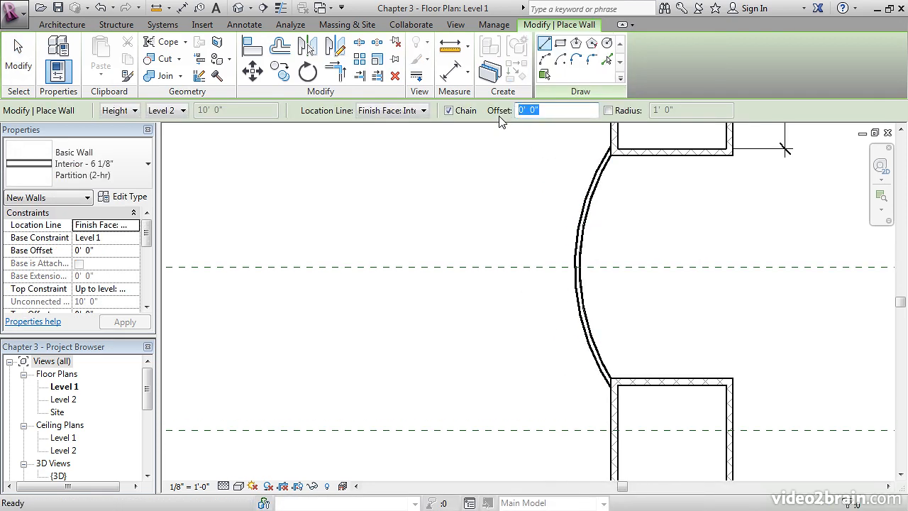
text(4)
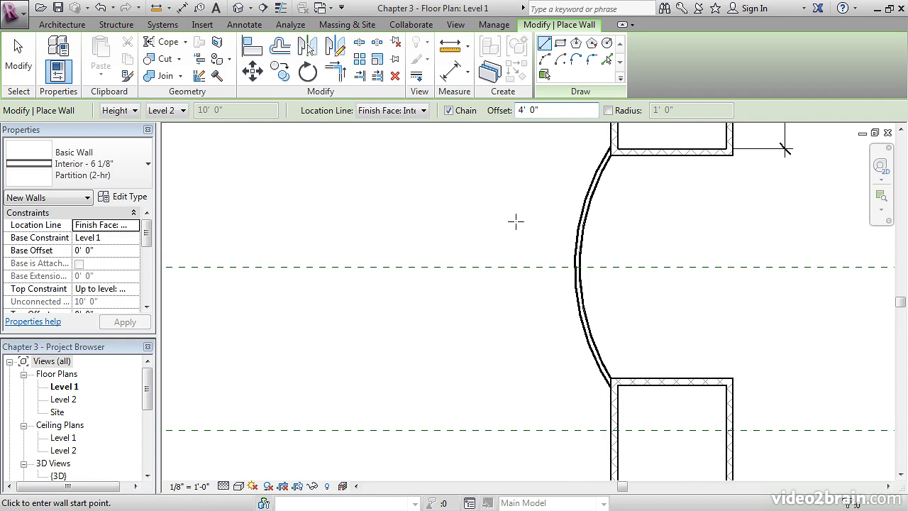
Draw the lower corridor wall along the center reference plane, from the arc wall's midpoint to the midpoint of the opposite exterior wall.
scroll(543, 253, up, 2)
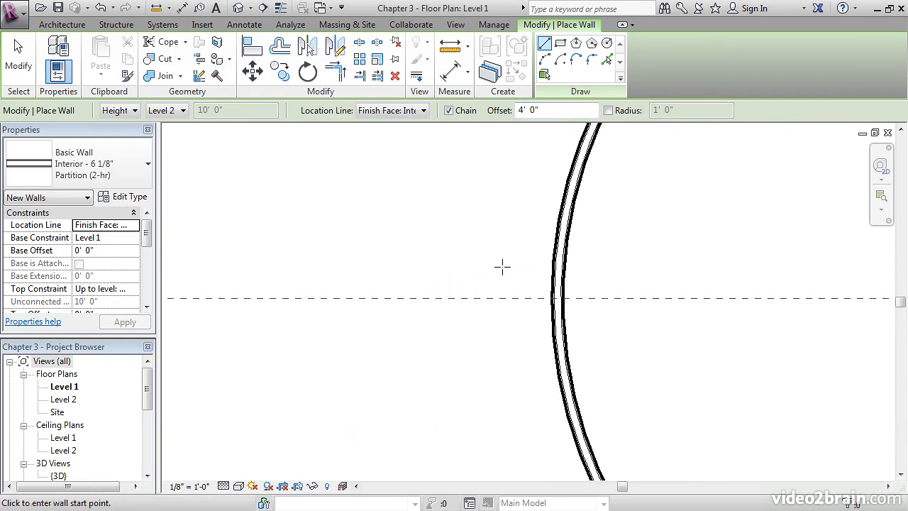
scroll(470, 226, down, 1)
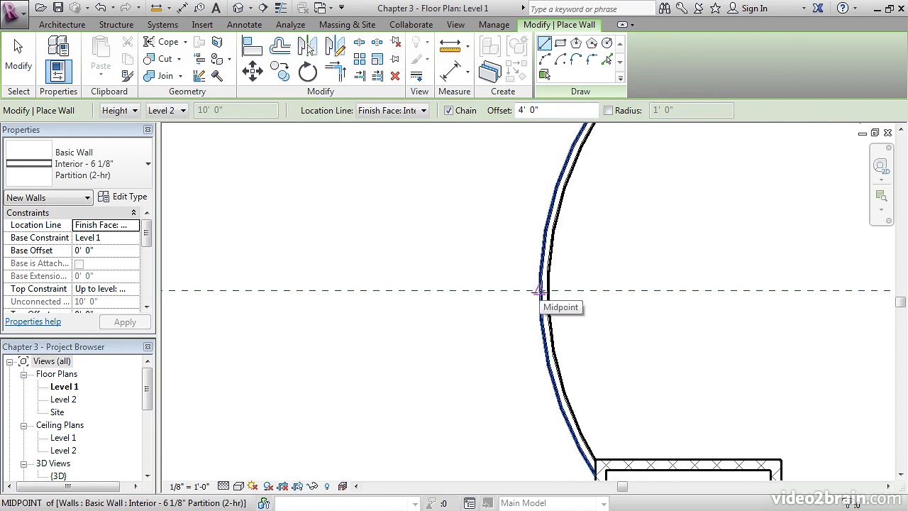
click(539, 290)
scroll(446, 288, down, 1)
scroll(445, 288, down, 3)
middle_drag(359, 255, 529, 287)
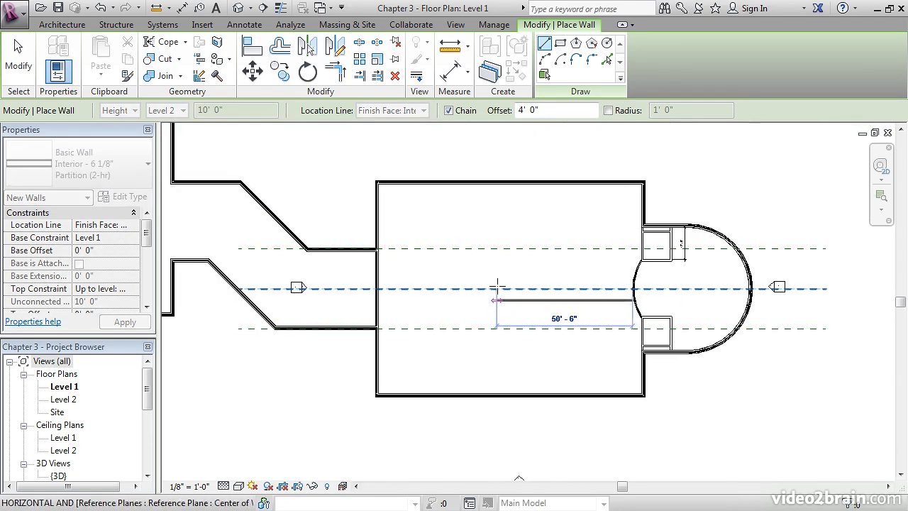
scroll(455, 294, up, 2)
scroll(462, 294, up, 3)
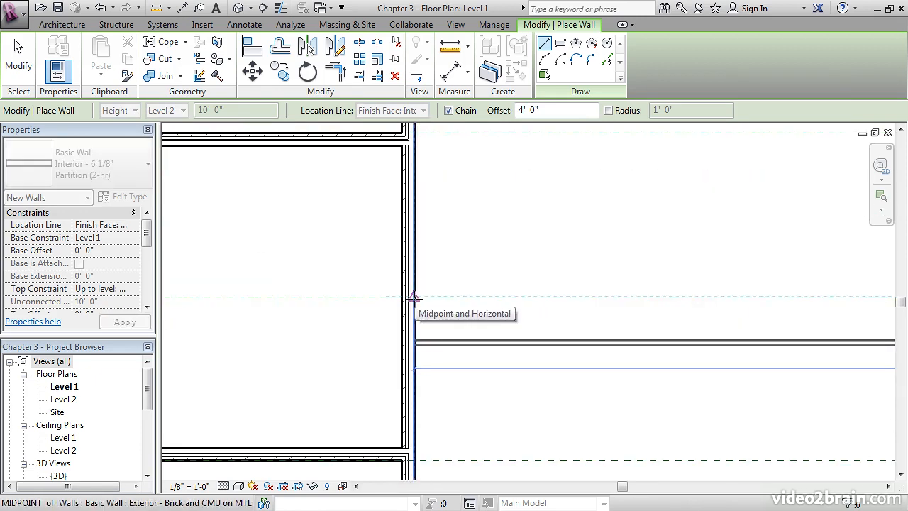
click(413, 298)
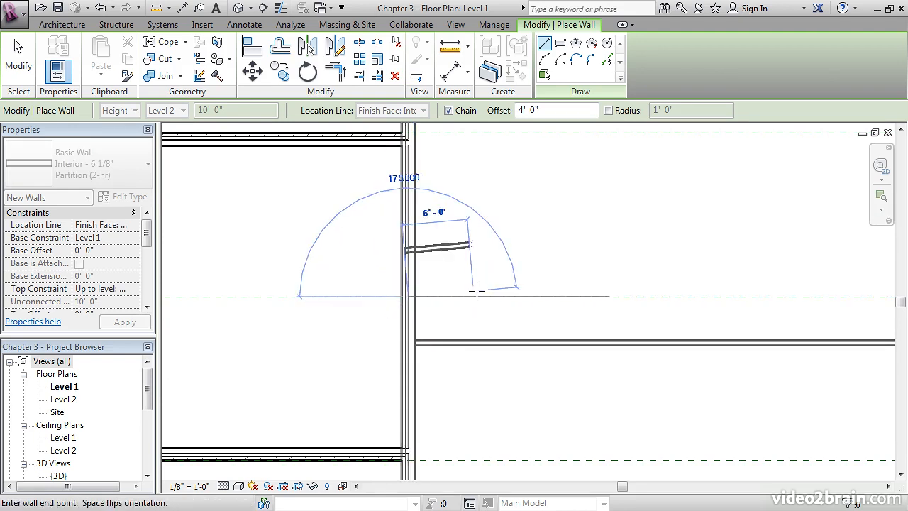
Draw the upper corridor wall along the center reference plane from the exterior wall to the arc wall, and finish the wall command.
middle_drag(573, 296, 441, 290)
scroll(438, 290, down, 3)
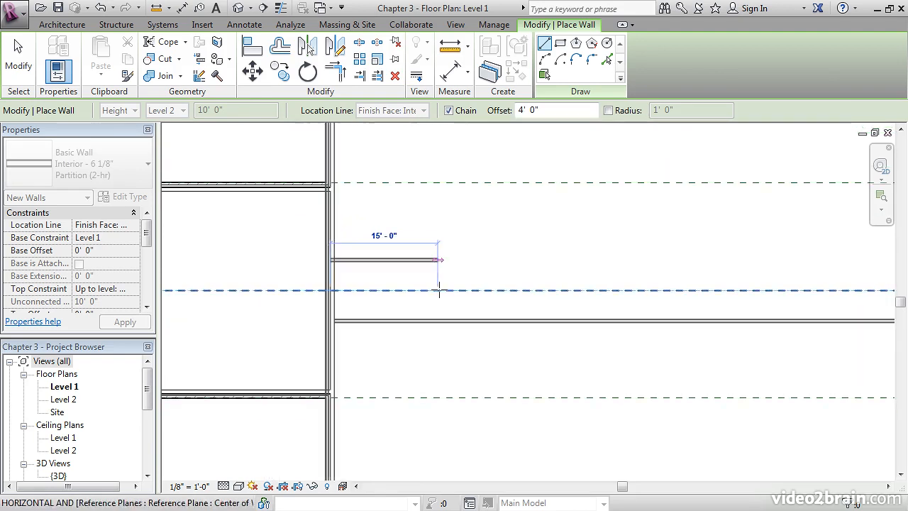
middle_drag(519, 288, 385, 282)
middle_drag(591, 298, 503, 288)
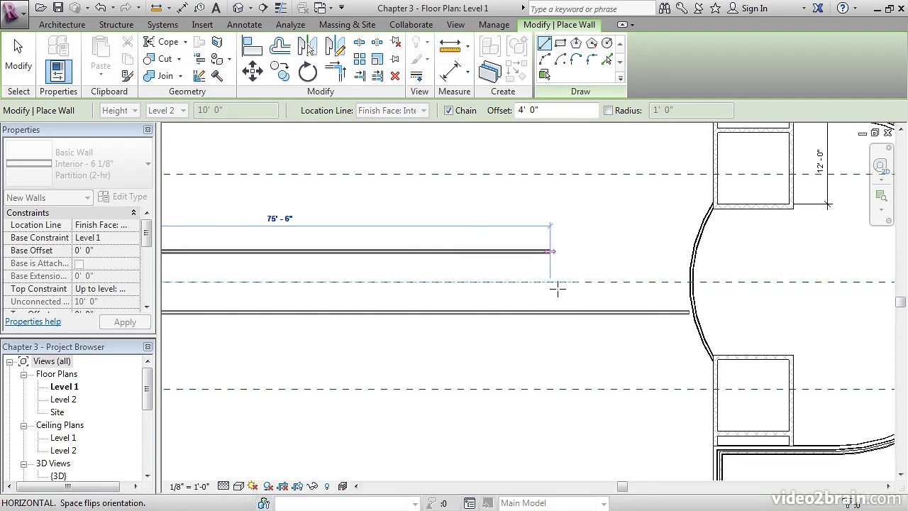
scroll(688, 281, up, 4)
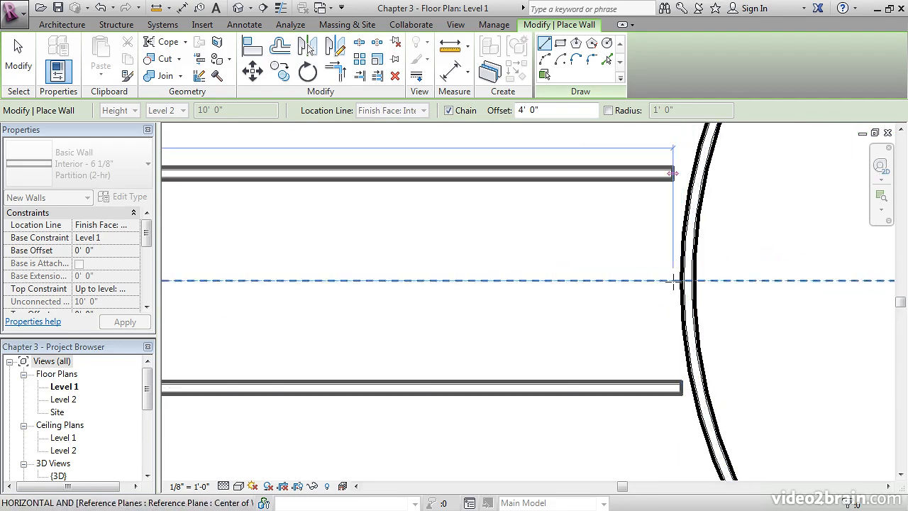
key(Escape)
key(Escape)
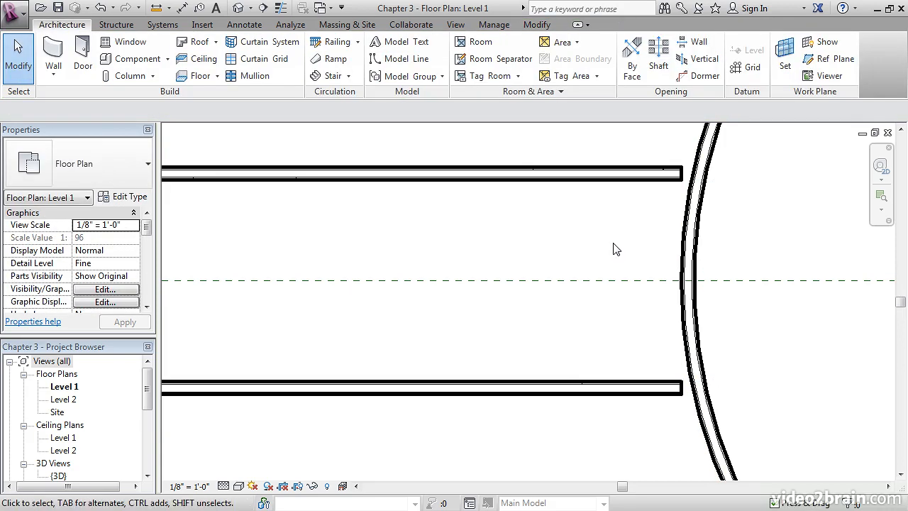
Extend the lower corridor wall's end into the exterior wall so the two walls join.
middle_drag(417, 251, 766, 245)
scroll(670, 240, down, 5)
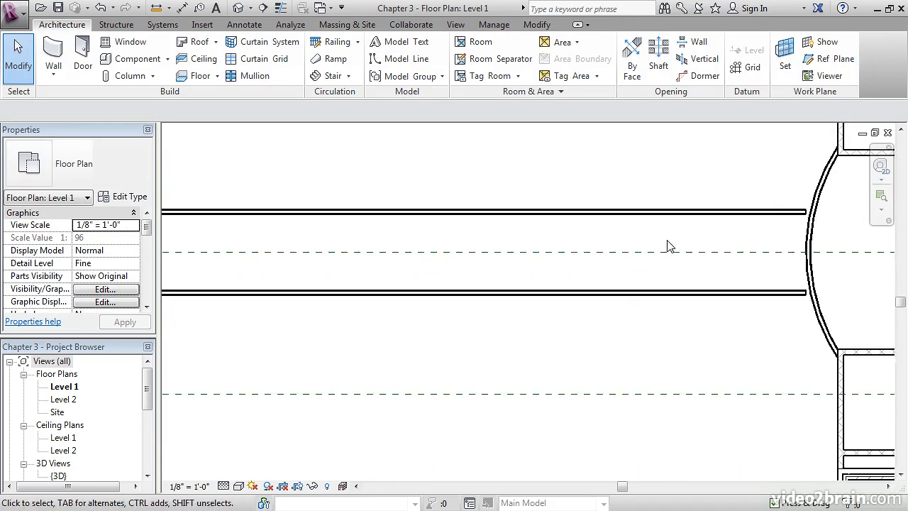
middle_drag(456, 259, 737, 266)
scroll(441, 234, up, 5)
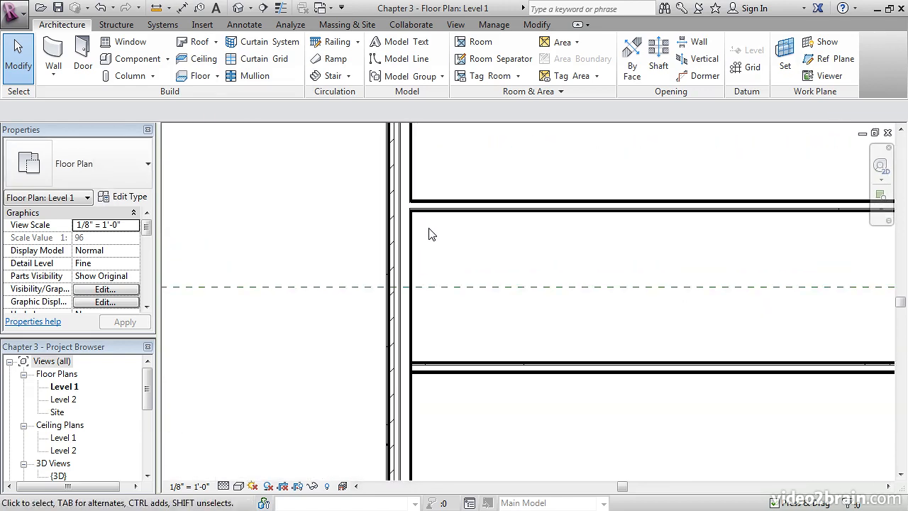
scroll(459, 274, up, 4)
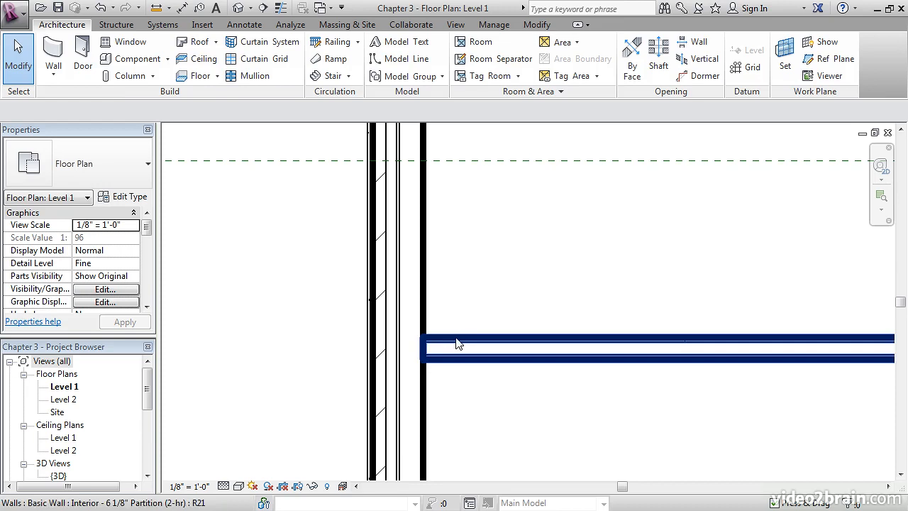
click(456, 340)
scroll(402, 347, up, 3)
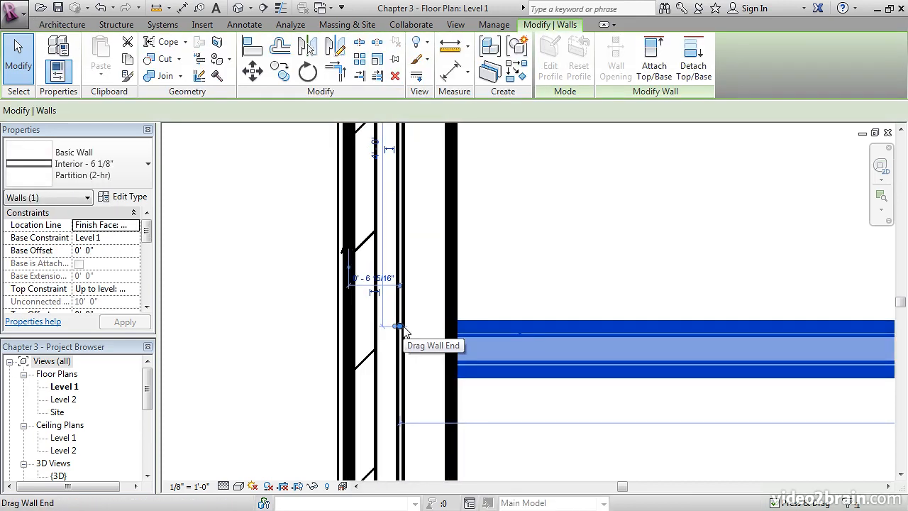
drag(400, 328, 376, 327)
middle_drag(520, 299, 466, 305)
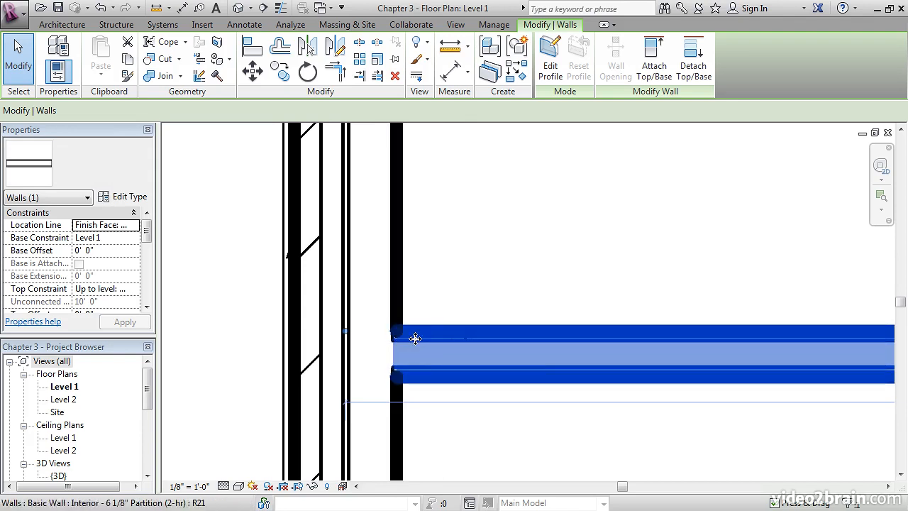
Extend the opposite end of the lower corridor wall into the arc wall to join them.
scroll(419, 331, down, 7)
middle_drag(603, 312, 269, 320)
middle_drag(672, 293, 560, 304)
scroll(567, 322, up, 3)
scroll(568, 321, up, 1)
drag(574, 358, 596, 359)
Extend the upper corridor wall's end into the arc wall to join them, and deselect it.
middle_drag(660, 253, 610, 422)
click(499, 264)
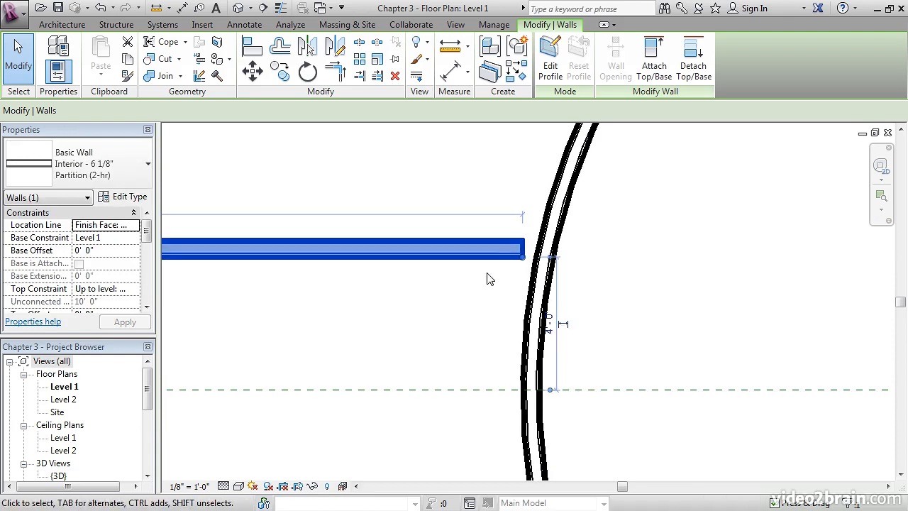
drag(523, 257, 546, 257)
click(635, 286)
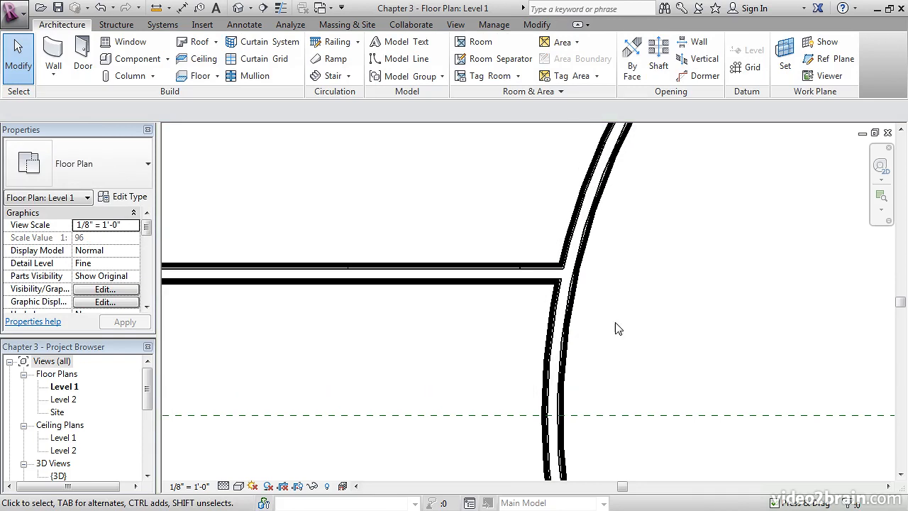
Create a similar wall from the upper corridor wall with its location line set to Finish Face: Exterior.
middle_drag(619, 341, 749, 326)
scroll(607, 330, down, 6)
middle_drag(595, 341, 740, 387)
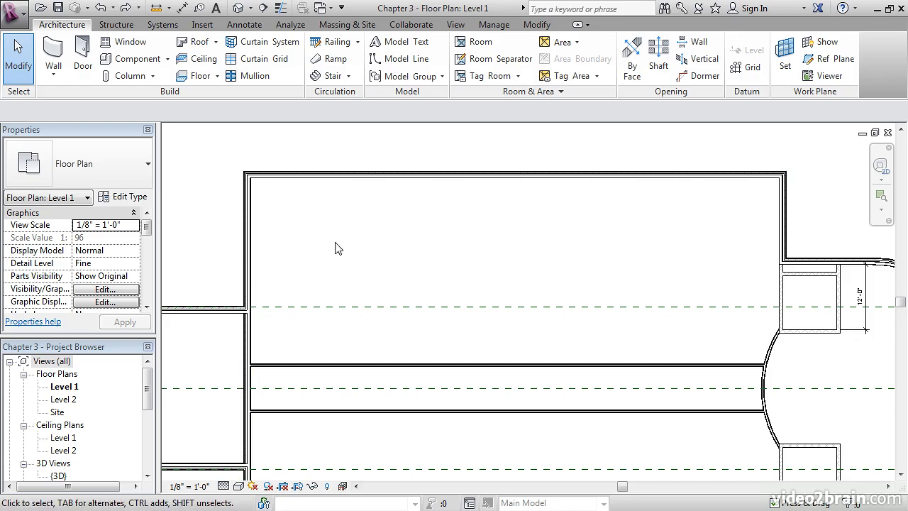
right_click(308, 366)
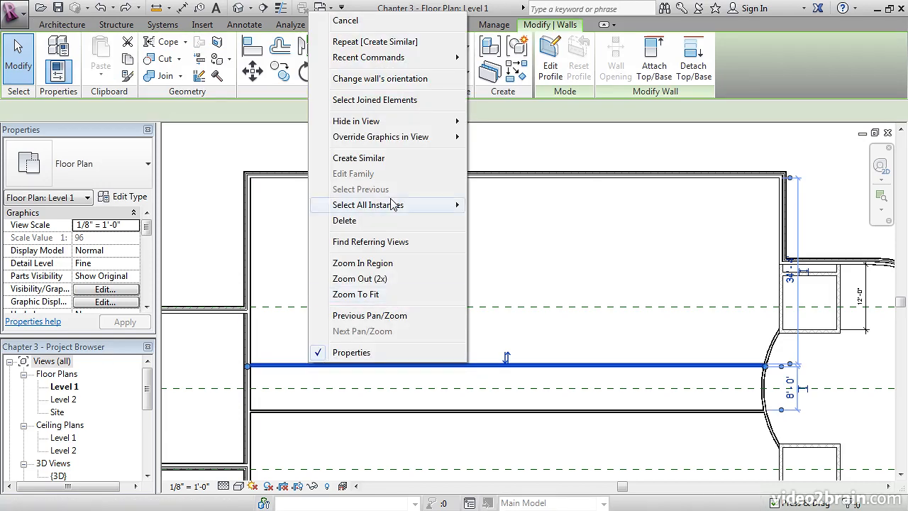
click(377, 157)
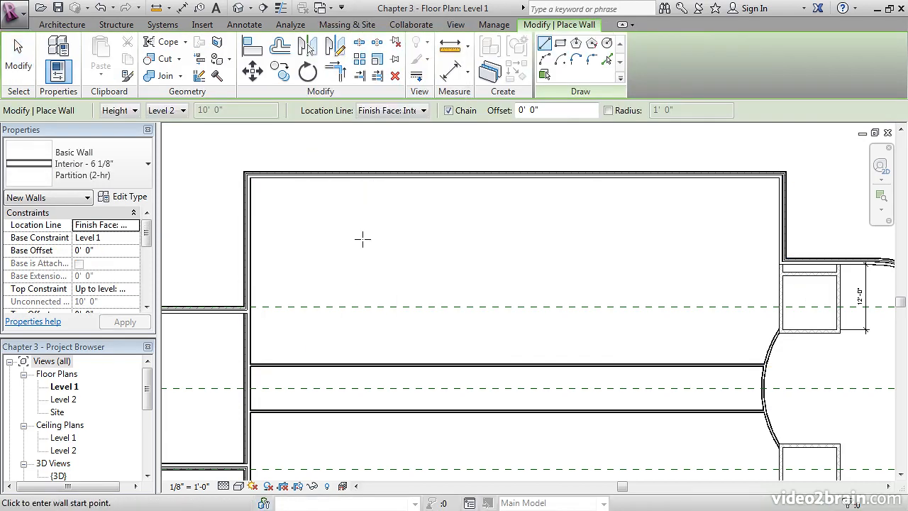
click(405, 111)
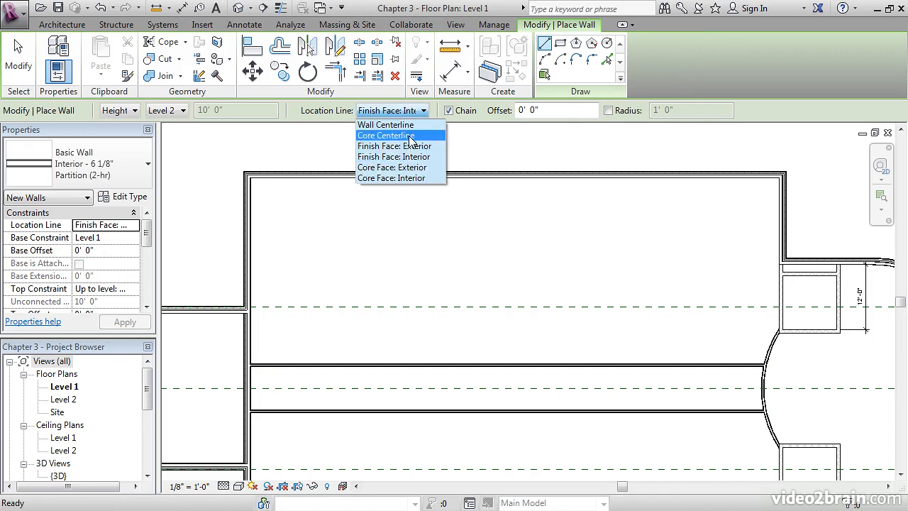
click(387, 146)
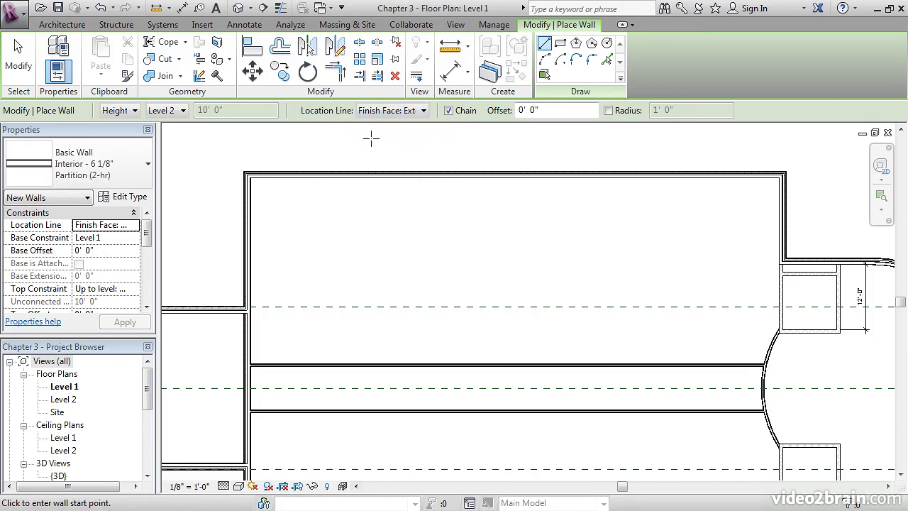
Draw a vertical partition from the upper corridor wall, 12' from the left exterior wall's inner face, up to the top exterior wall.
middle_drag(319, 247, 345, 206)
scroll(325, 281, up, 3)
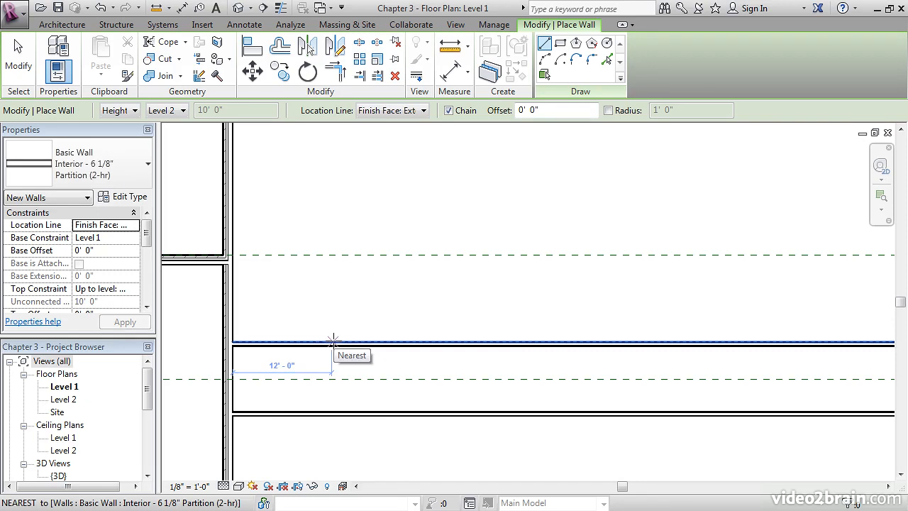
click(332, 341)
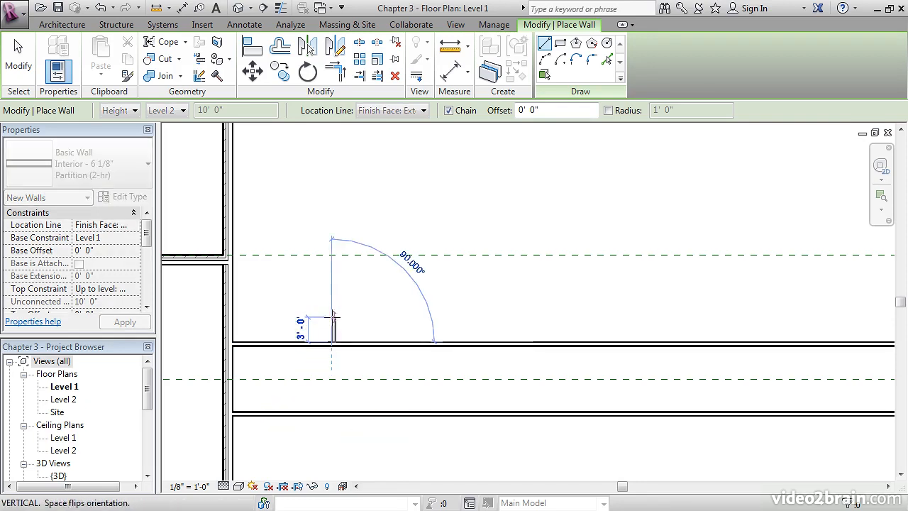
middle_drag(342, 276, 324, 356)
scroll(324, 355, down, 1)
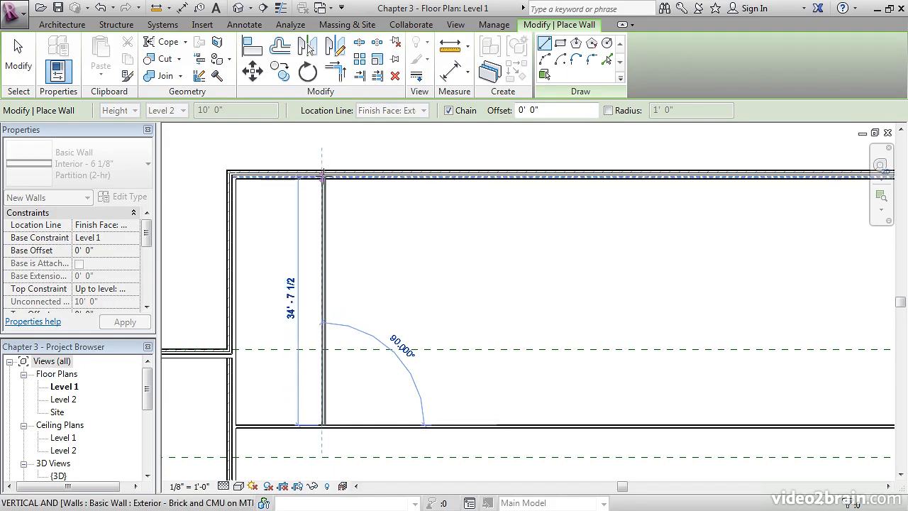
scroll(321, 174, up, 4)
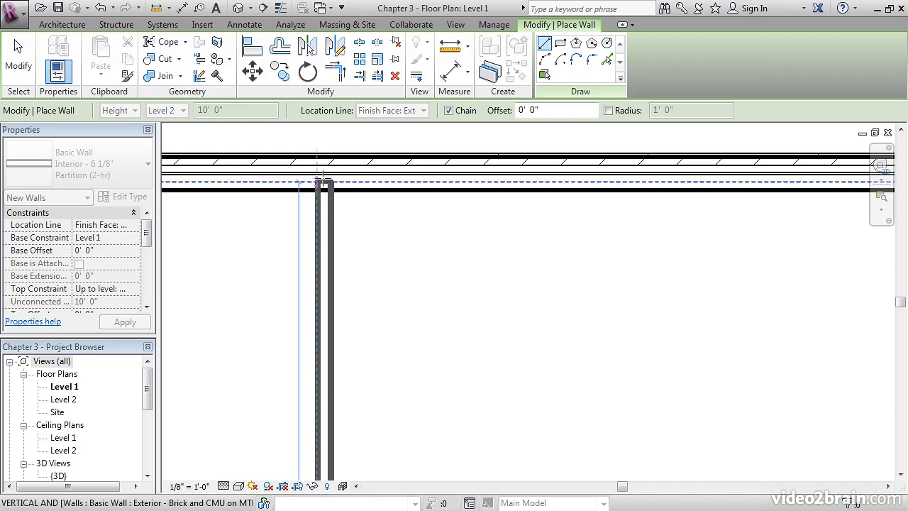
click(321, 183)
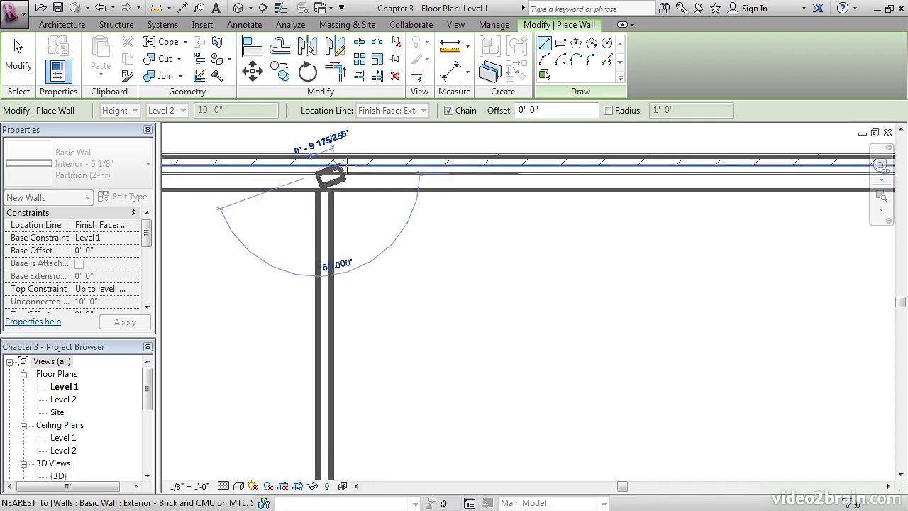
key(Escape)
key(Escape)
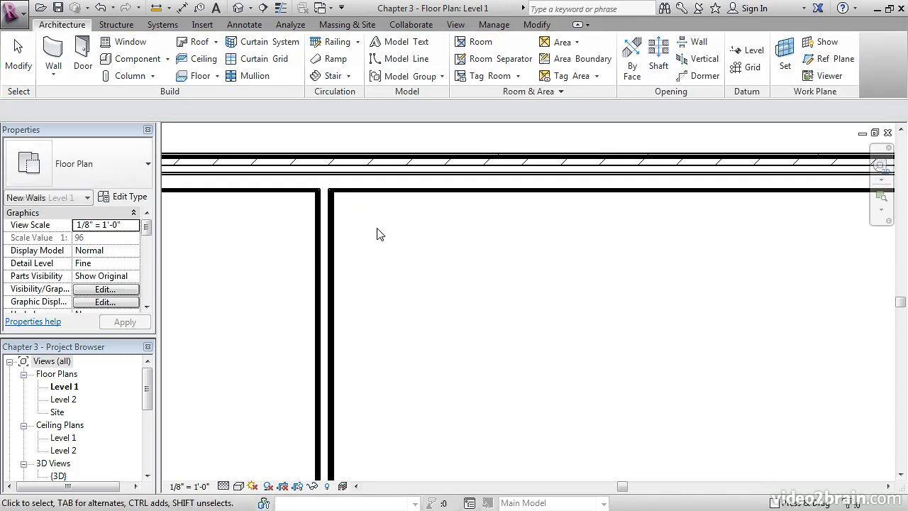
Check the new vertical partition's distance from the left exterior wall.
scroll(377, 234, down, 3)
middle_drag(376, 247, 367, 267)
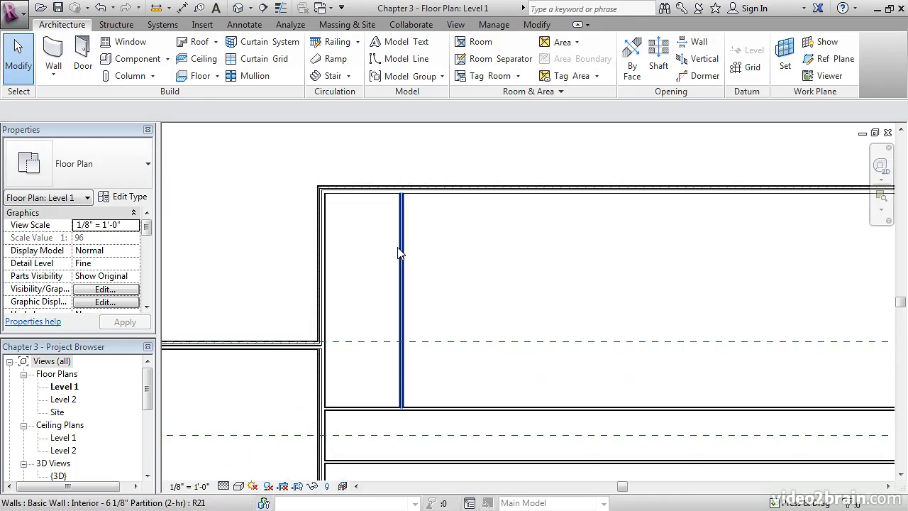
click(400, 254)
middle_drag(454, 236, 449, 244)
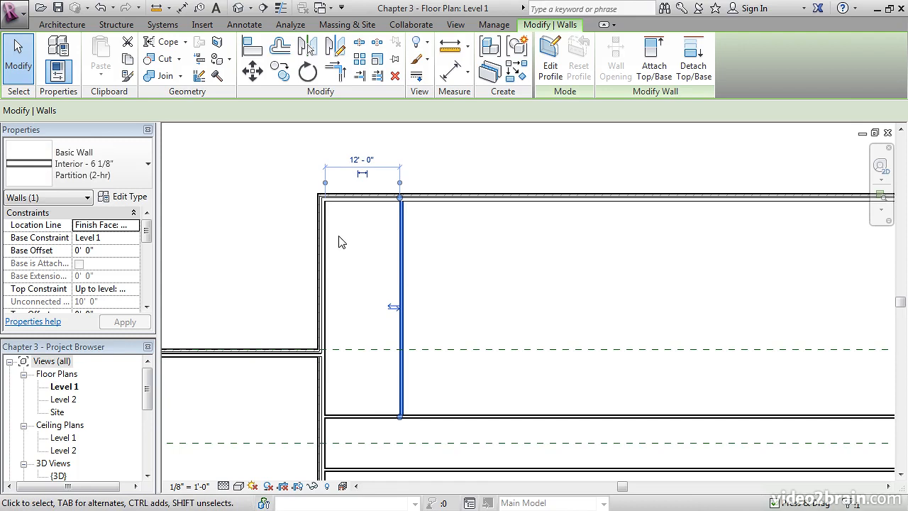
click(447, 276)
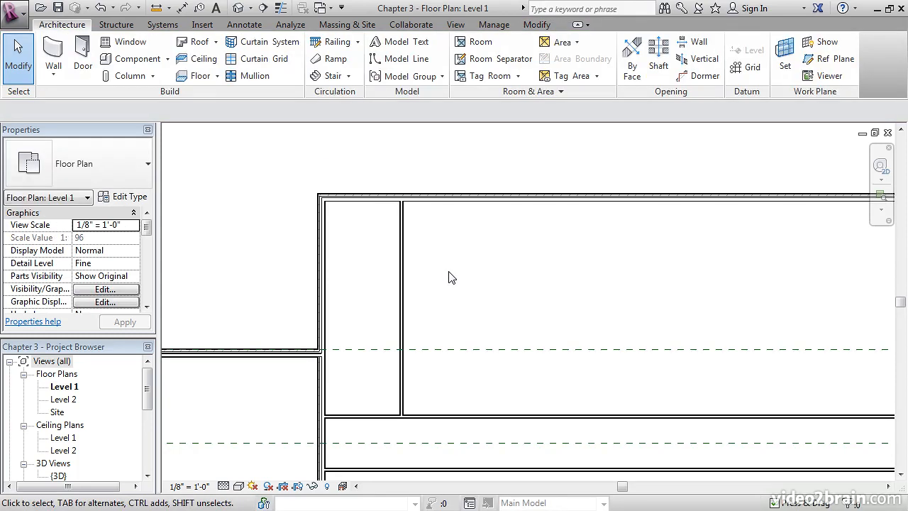
Create a similar wall from the upper corridor wall using Pick Lines with an offset of 6'.
middle_drag(449, 271, 477, 233)
middle_drag(462, 264, 512, 286)
scroll(512, 286, up, 1)
middle_drag(508, 383, 512, 348)
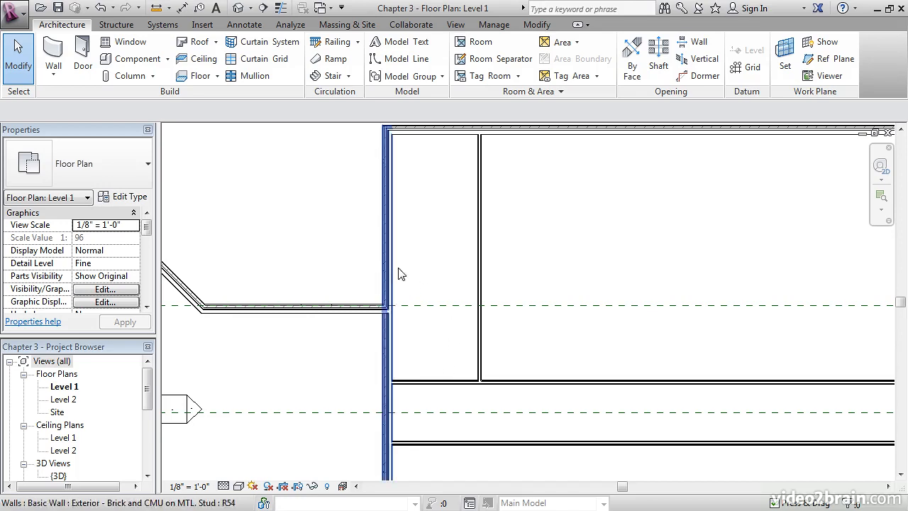
middle_drag(493, 315, 470, 312)
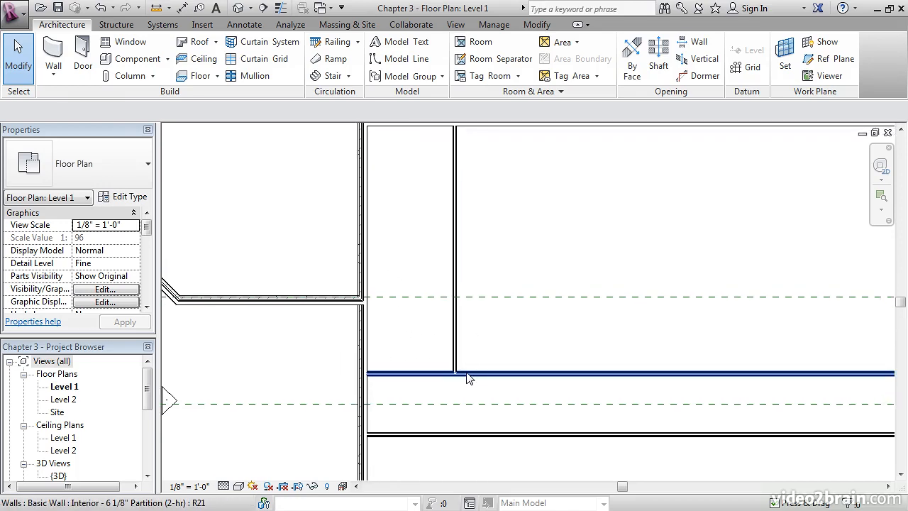
click(467, 378)
right_click(467, 379)
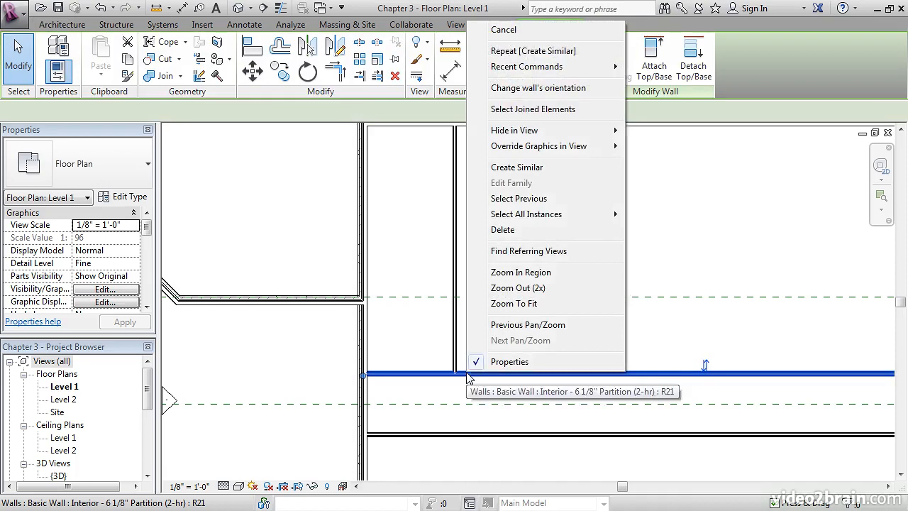
click(530, 168)
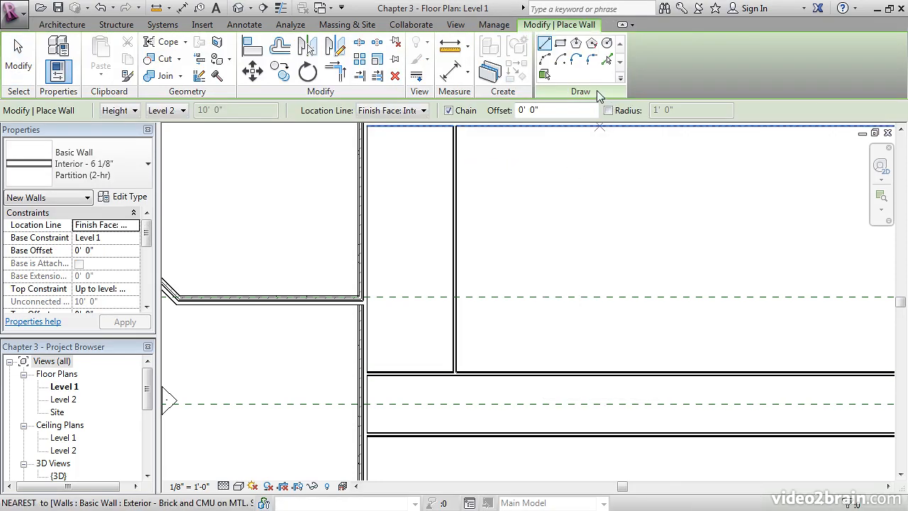
click(608, 62)
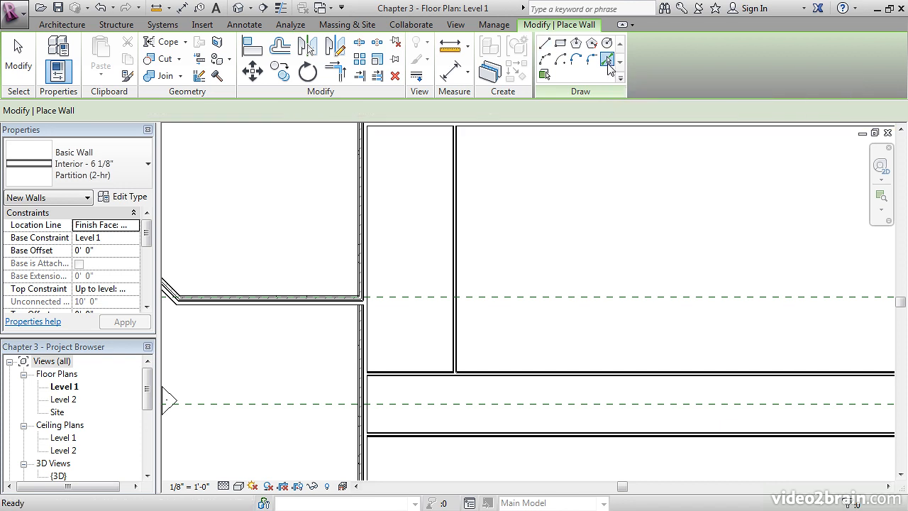
click(507, 112)
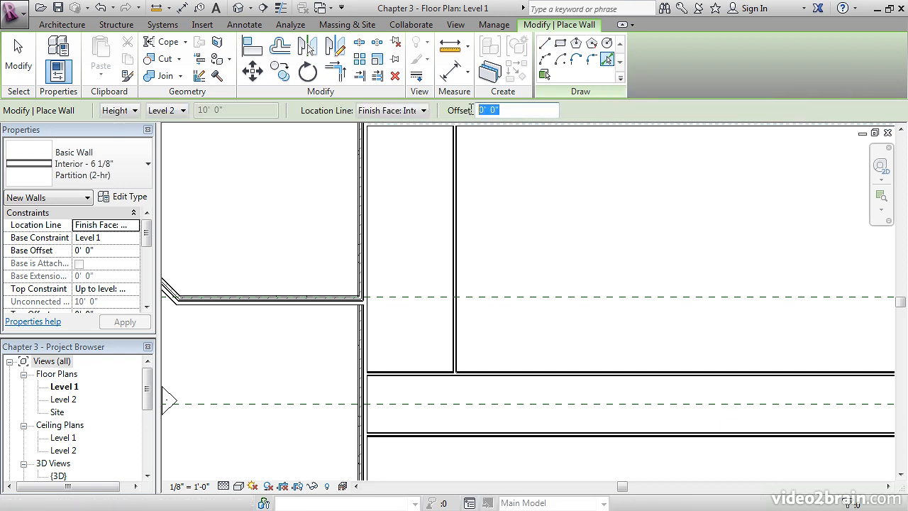
text(6)
key(Return)
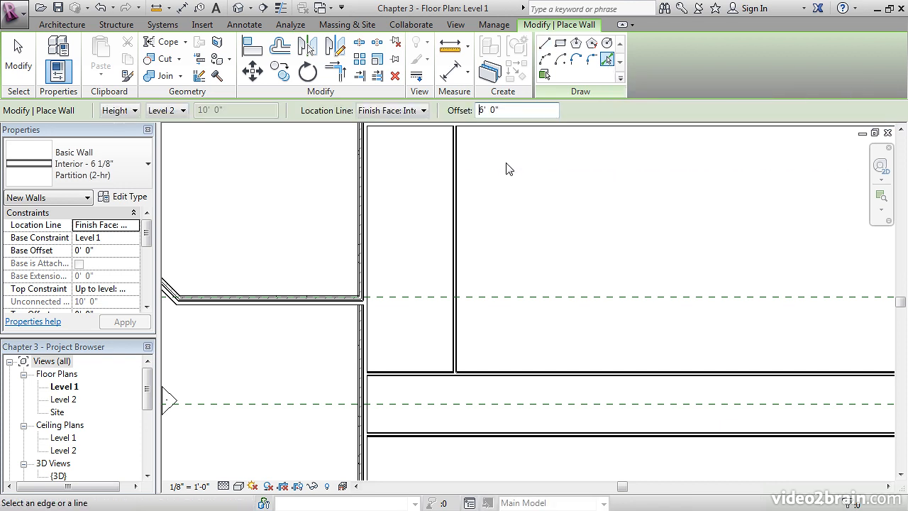
Place a parallel partition 6' above the upper corridor wall by picking that wall's upper face, and finish the command.
middle_drag(488, 264, 505, 249)
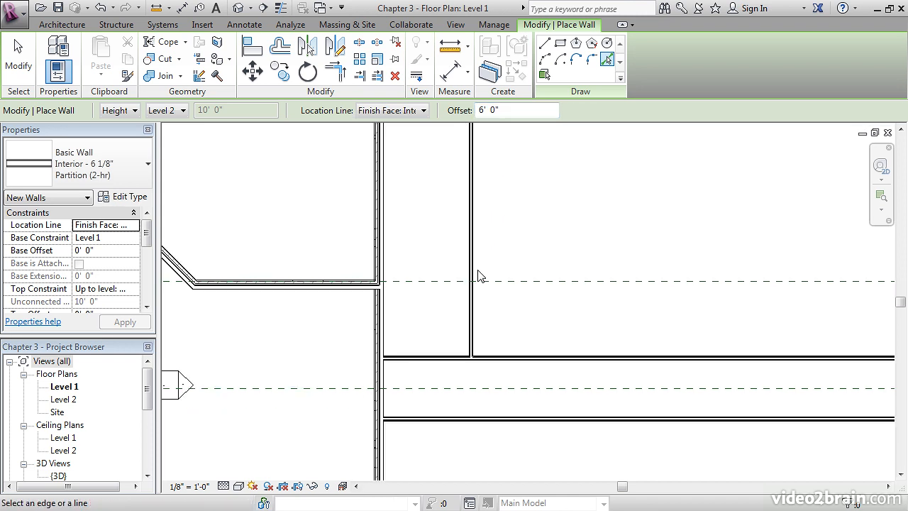
click(419, 347)
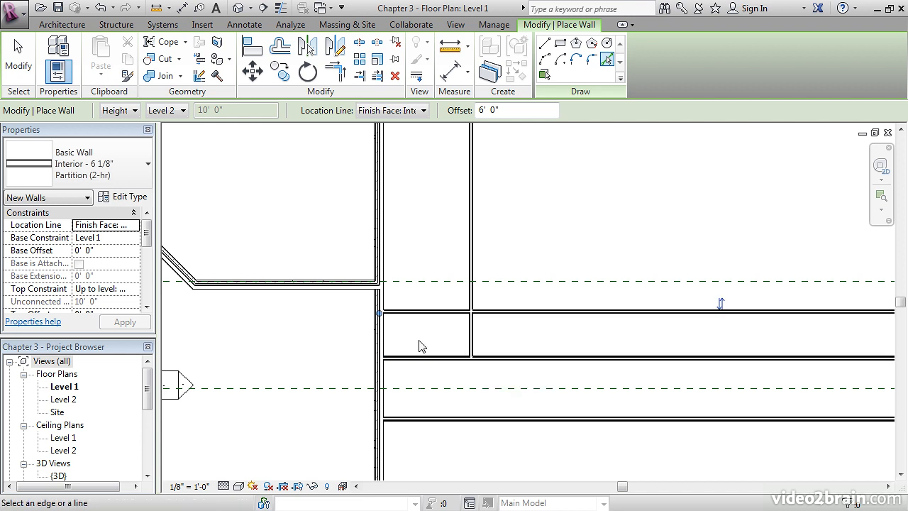
key(Escape)
key(Escape)
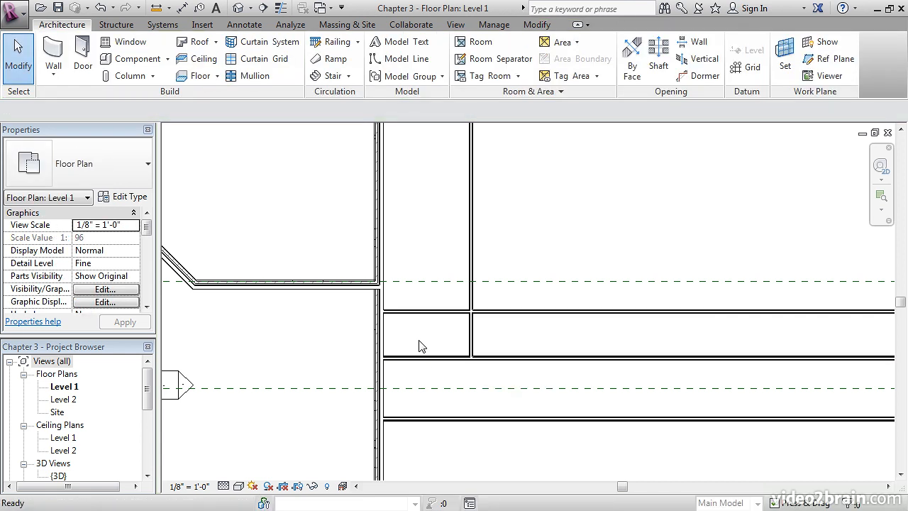
Measure the clear distance between the upper corridor wall and the parallel partition above it.
middle_drag(430, 342, 423, 334)
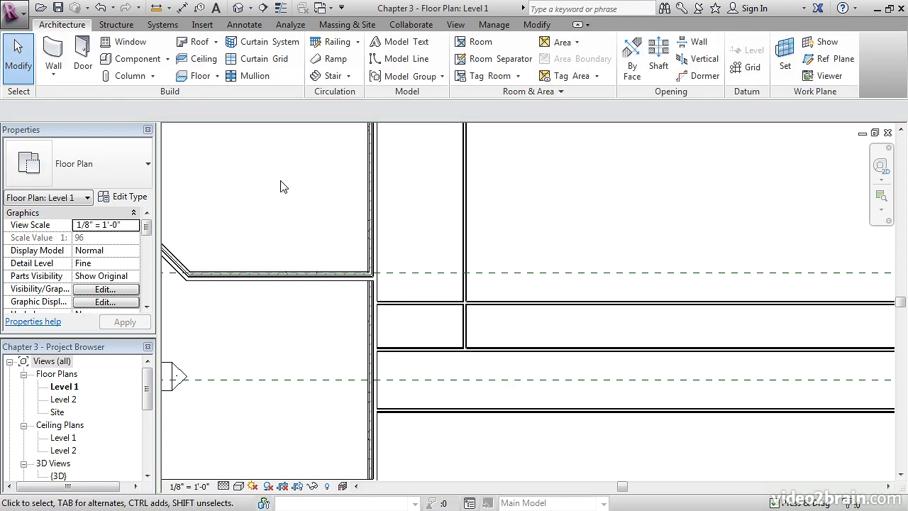
click(156, 8)
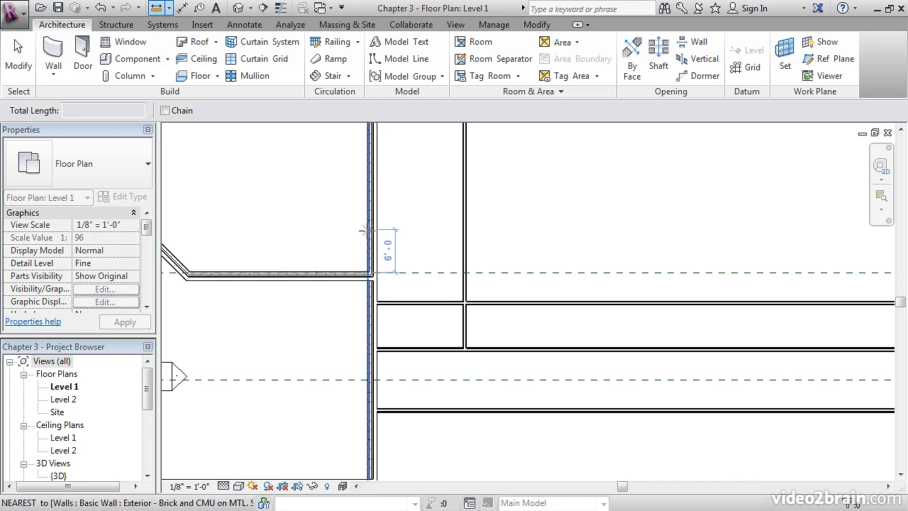
click(408, 305)
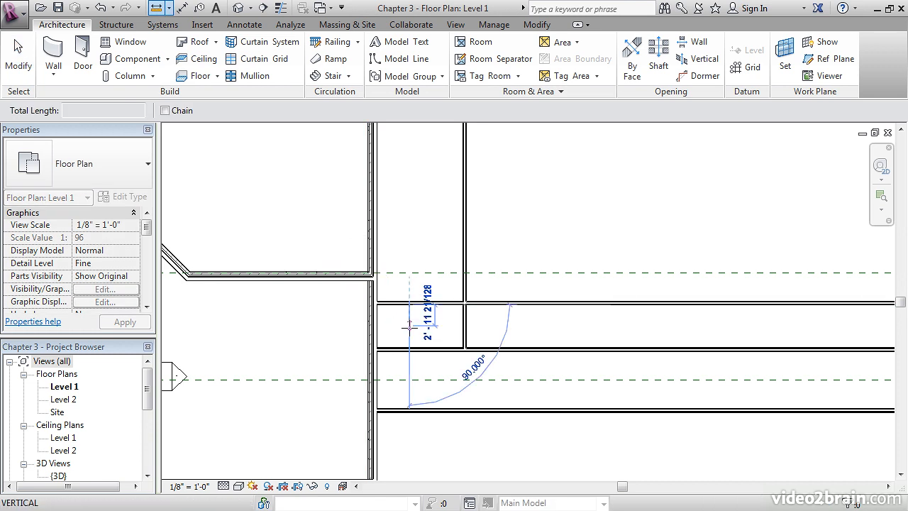
click(409, 348)
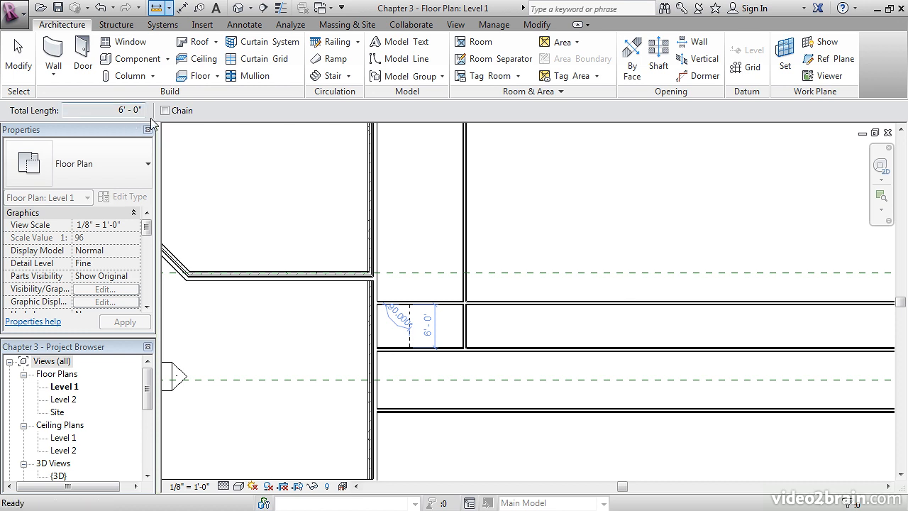
key(Escape)
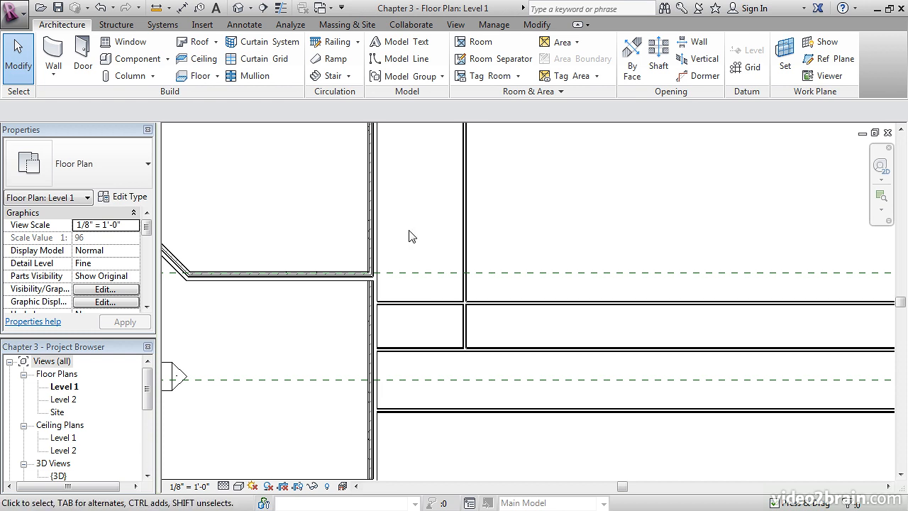
Create a similar wall 12' above the upper horizontal partition by picking that partition's upper face with Pick Lines, and finish the command.
right_click(426, 307)
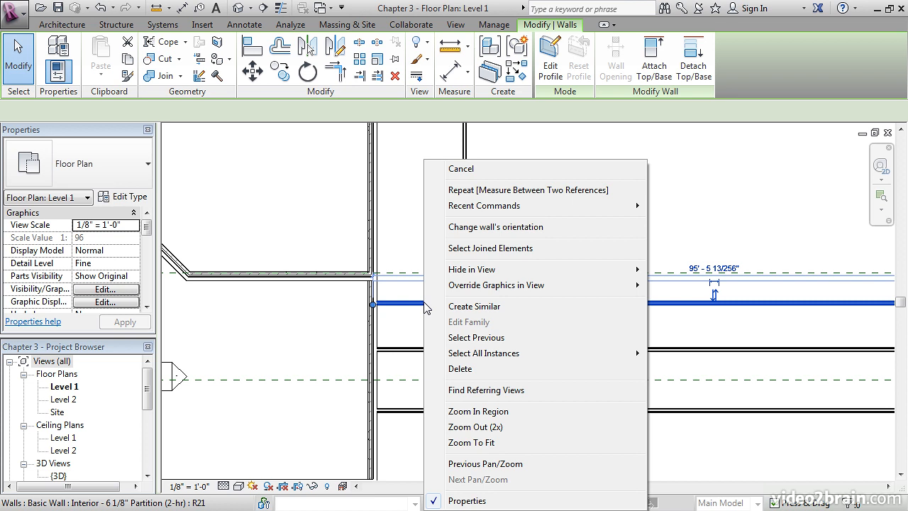
click(428, 306)
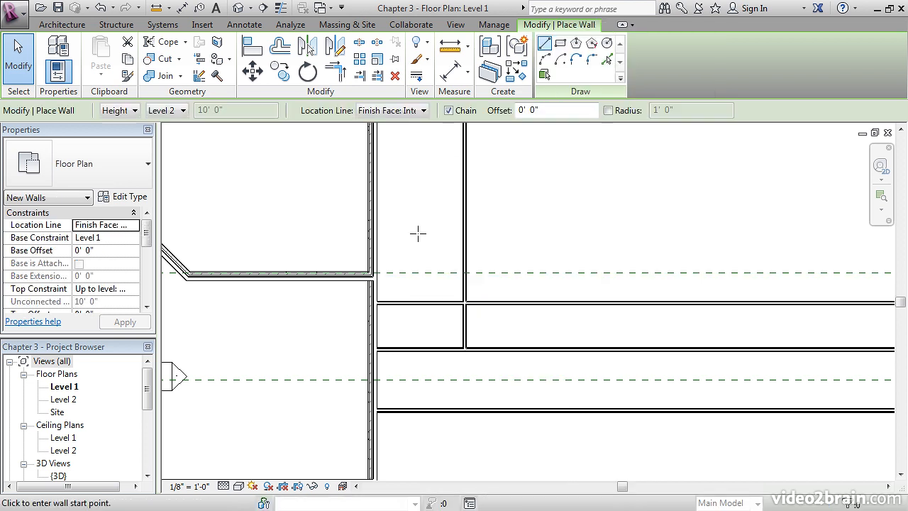
click(608, 60)
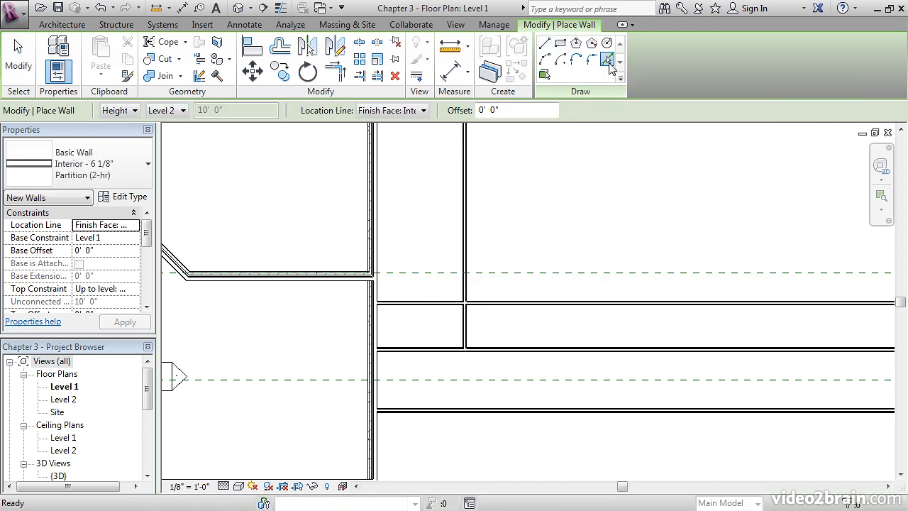
click(477, 110)
text(12)
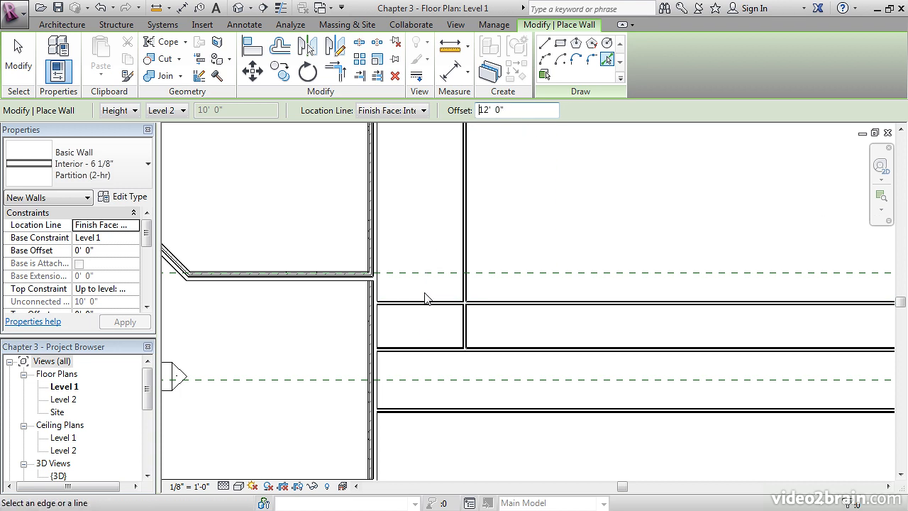
click(424, 305)
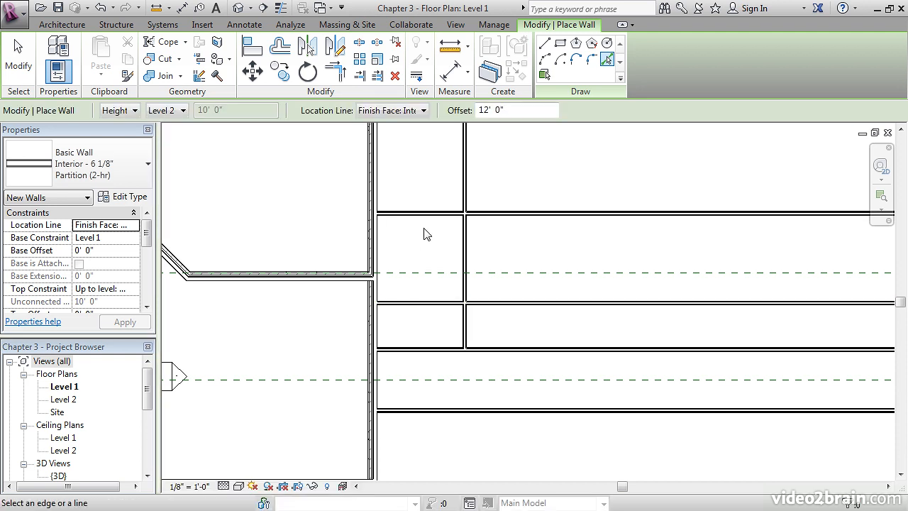
key(Escape)
key(Escape)
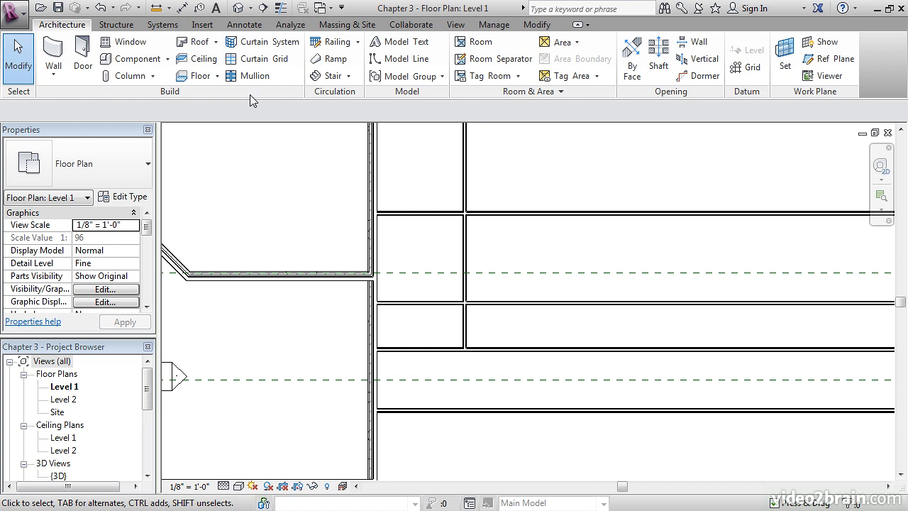
Measure the clear distance between the two horizontal partitions above the corridor.
click(156, 8)
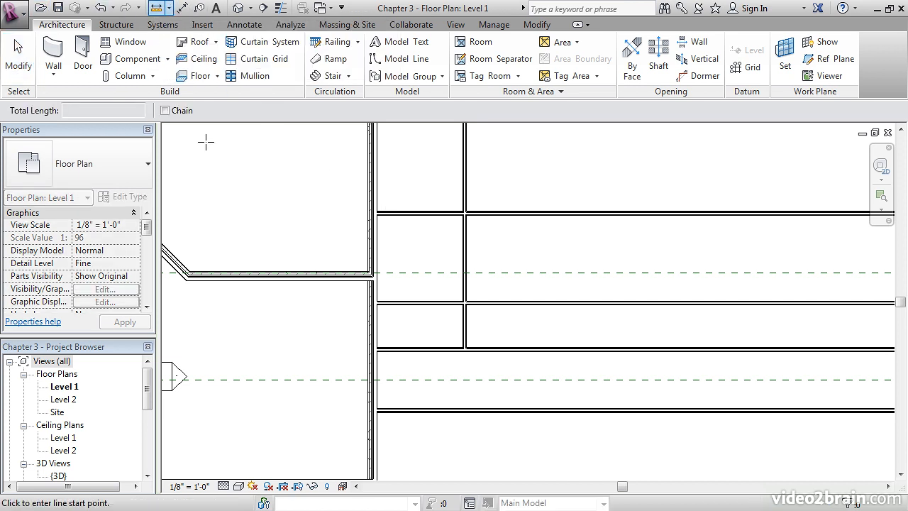
click(420, 302)
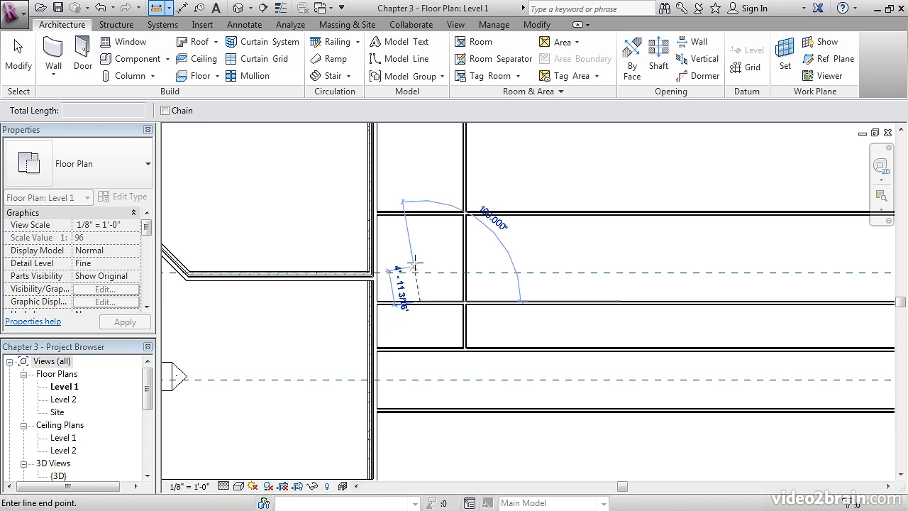
click(420, 215)
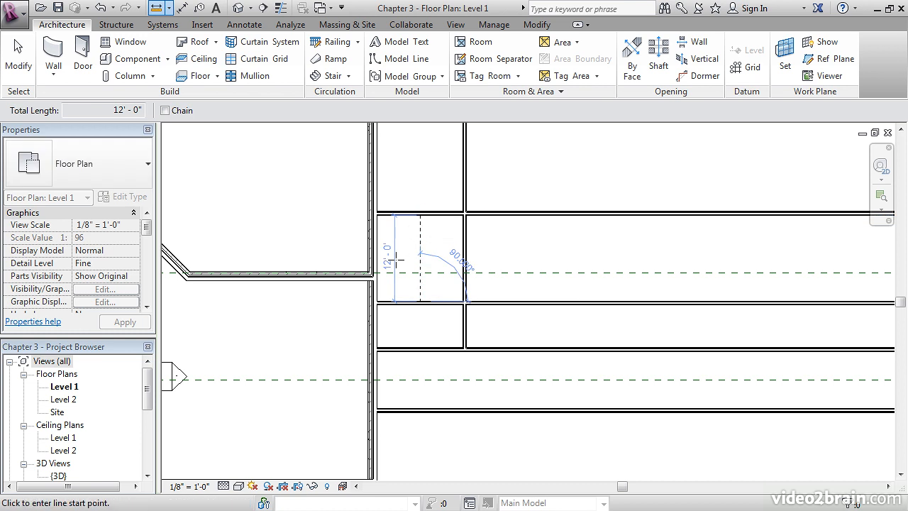
key(Escape)
key(Escape)
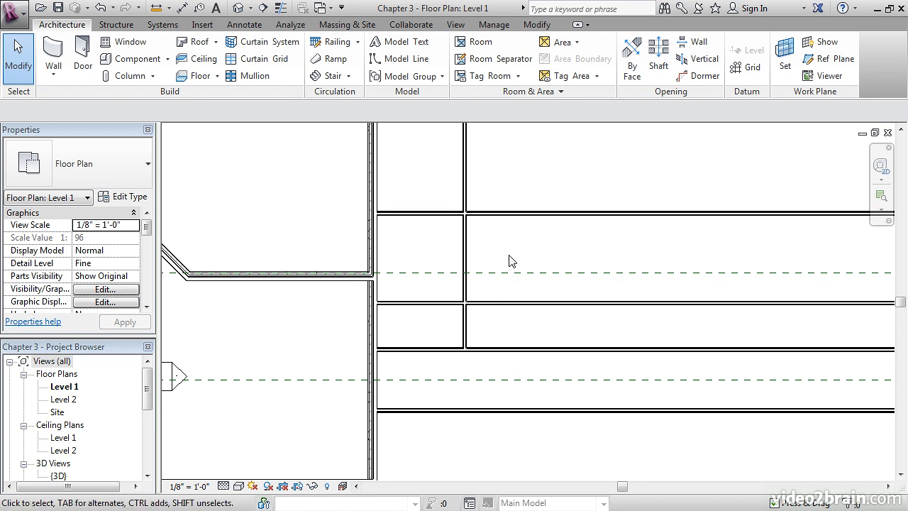
Trim the upper horizontal partition to the vertical partition with Trim/Extend Multiple Elements, keeping the part toward the left exterior wall.
click(536, 25)
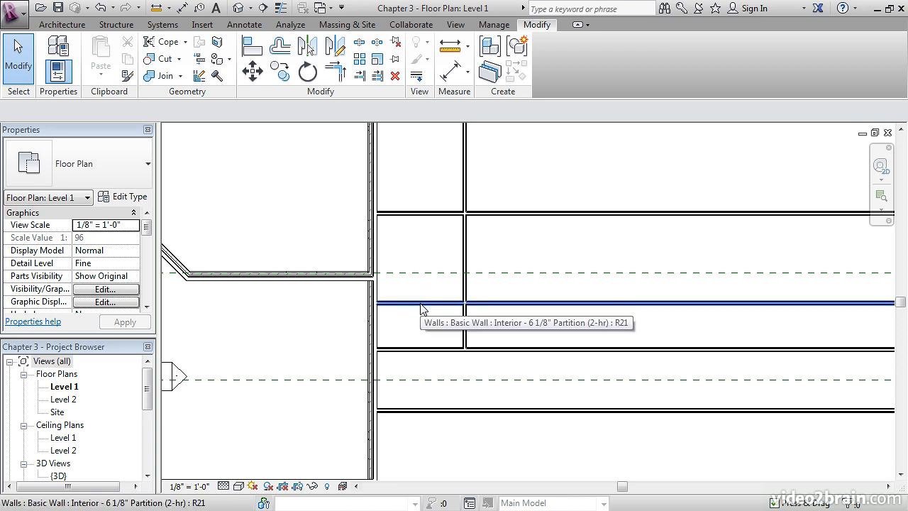
click(377, 76)
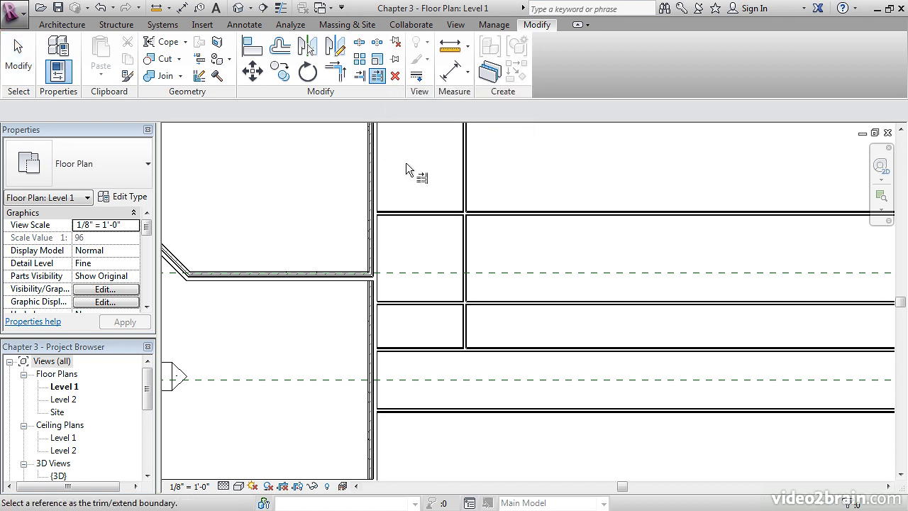
click(462, 186)
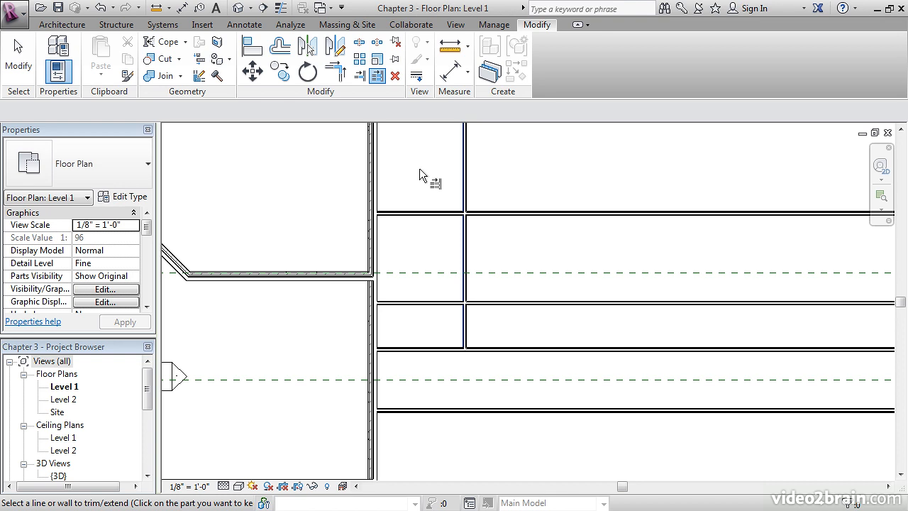
click(413, 210)
scroll(438, 193, up, 5)
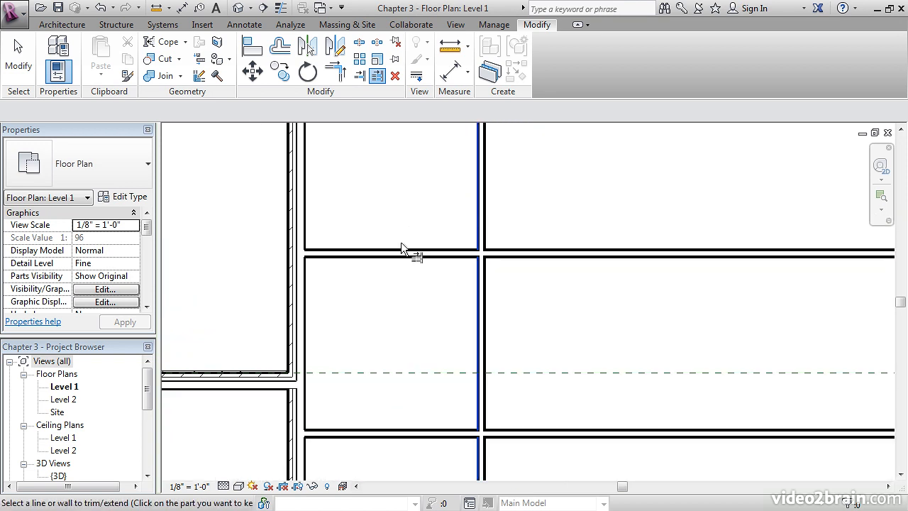
scroll(401, 248, up, 3)
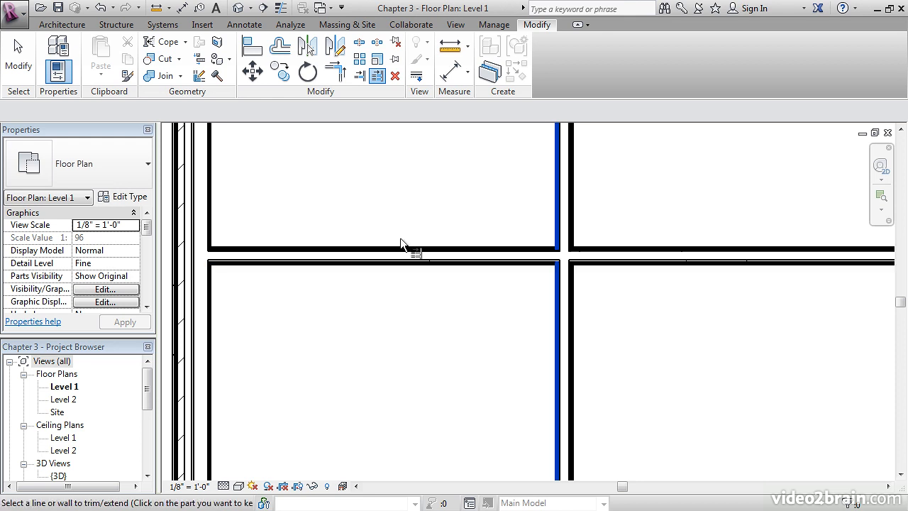
click(392, 253)
Trim the lower horizontal partition to the same vertical boundary, keeping its part toward the left exterior wall, and finish trimming.
middle_drag(423, 327, 432, 246)
scroll(433, 247, down, 4)
middle_drag(434, 309, 438, 259)
scroll(422, 307, up, 1)
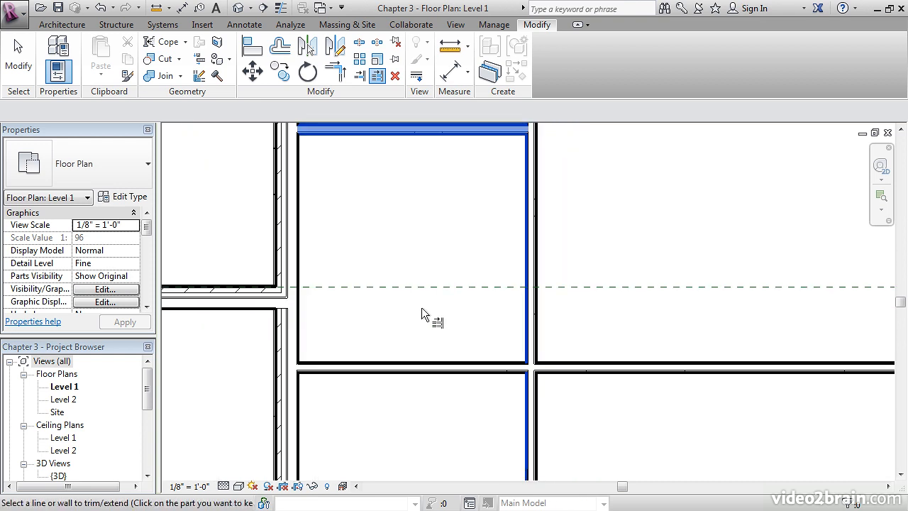
click(413, 367)
scroll(413, 263, down, 5)
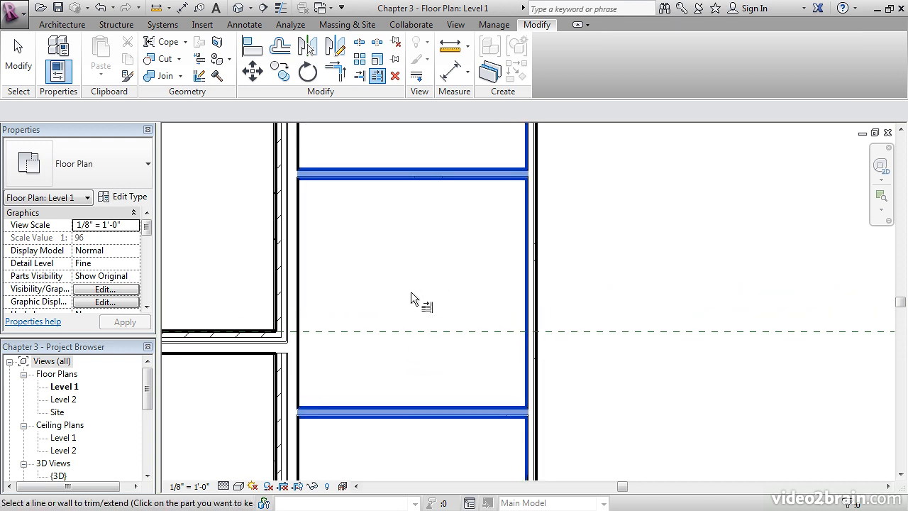
mouse_move(412, 296)
middle_down()
mouse_move(421, 289)
mouse_move(410, 284)
middle_up()
key(Escape)
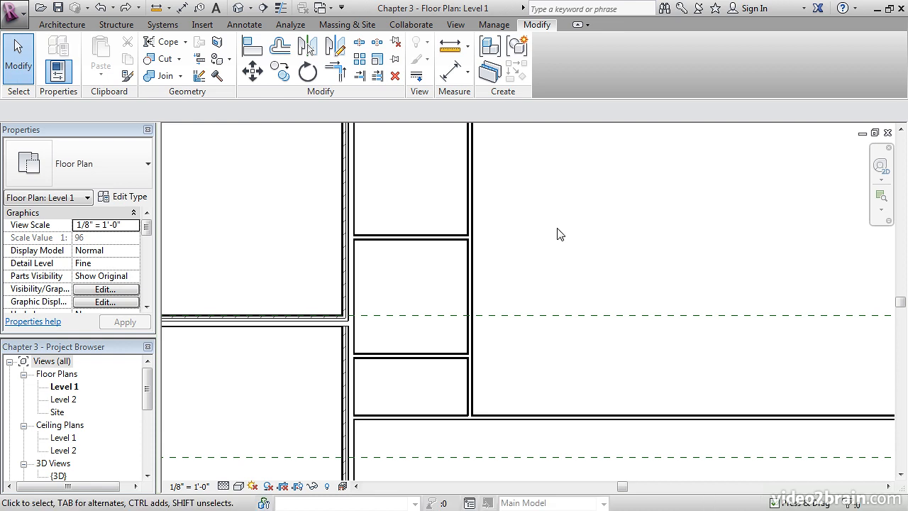
Create a similar vertical partition between the two trimmed horizontal partitions, 2' inside the long vertical partition, and finish the command.
scroll(474, 269, down, 1)
mouse_move(522, 282)
middle_down()
mouse_move(596, 300)
mouse_move(527, 298)
middle_up()
scroll(491, 303, up, 1)
scroll(490, 305, up, 1)
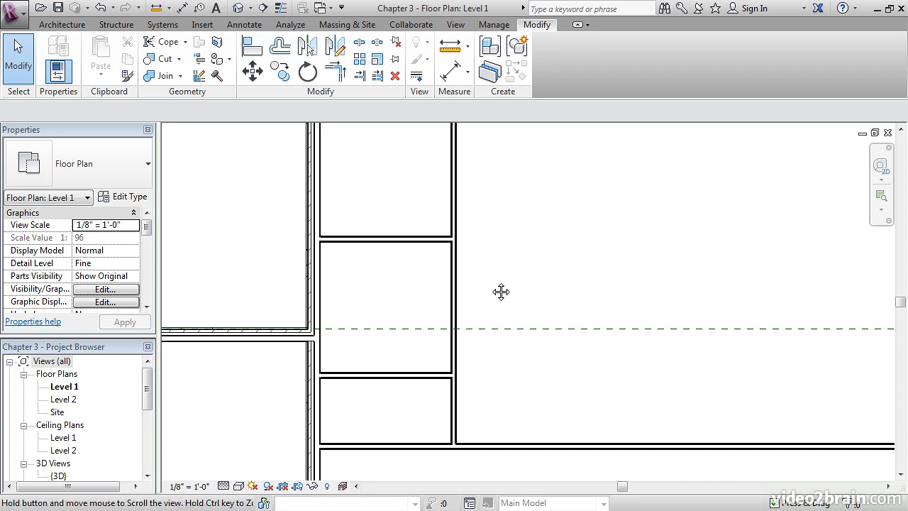
right_click(387, 379)
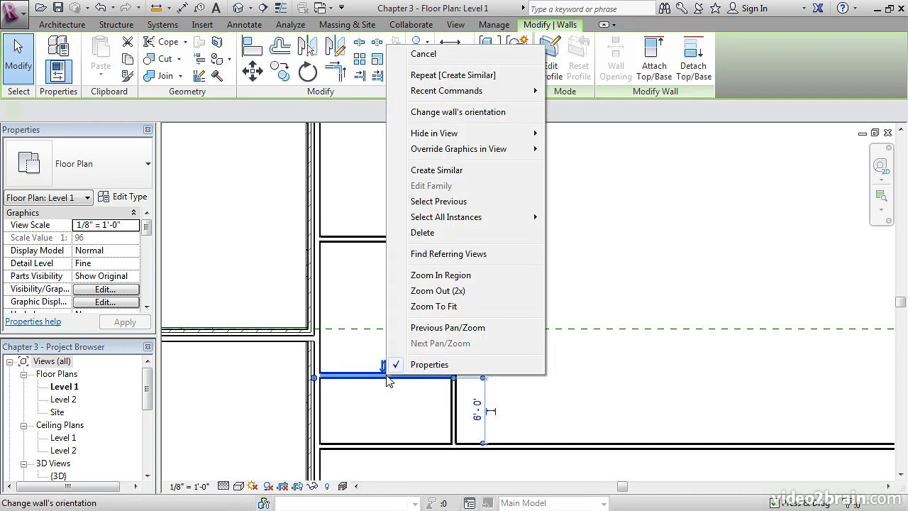
click(439, 172)
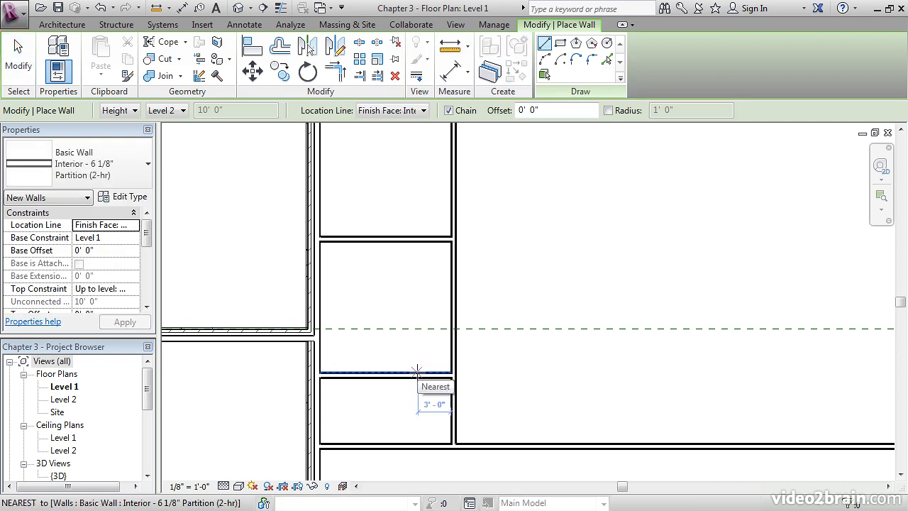
scroll(420, 371, up, 2)
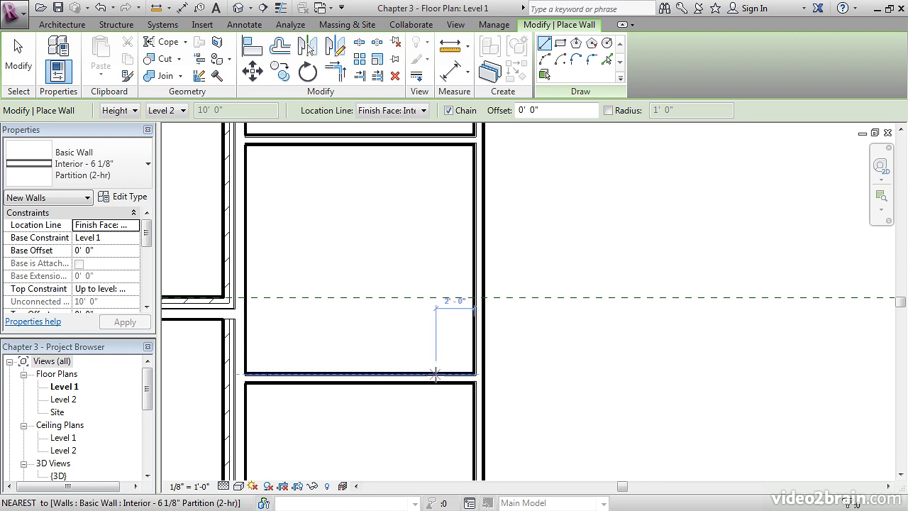
click(435, 374)
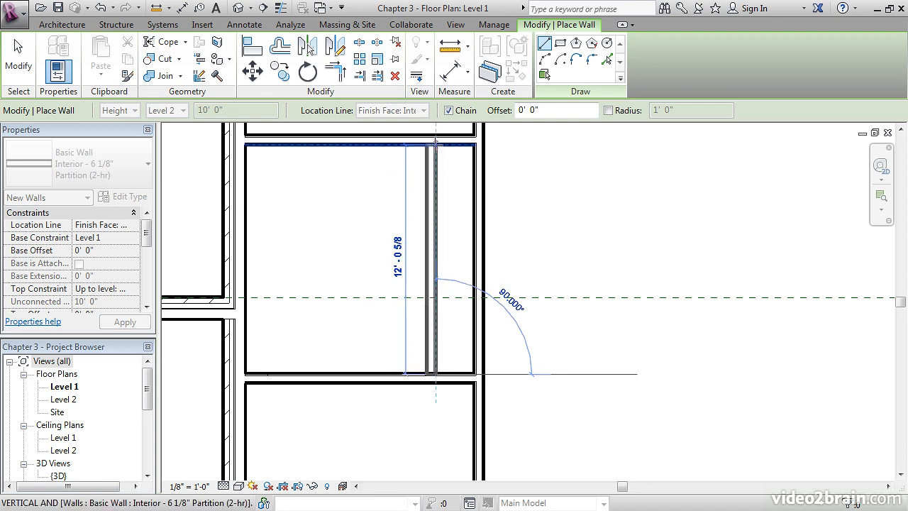
click(431, 149)
middle_drag(537, 217, 593, 276)
key(Escape)
key(Escape)
scroll(589, 242, down, 2)
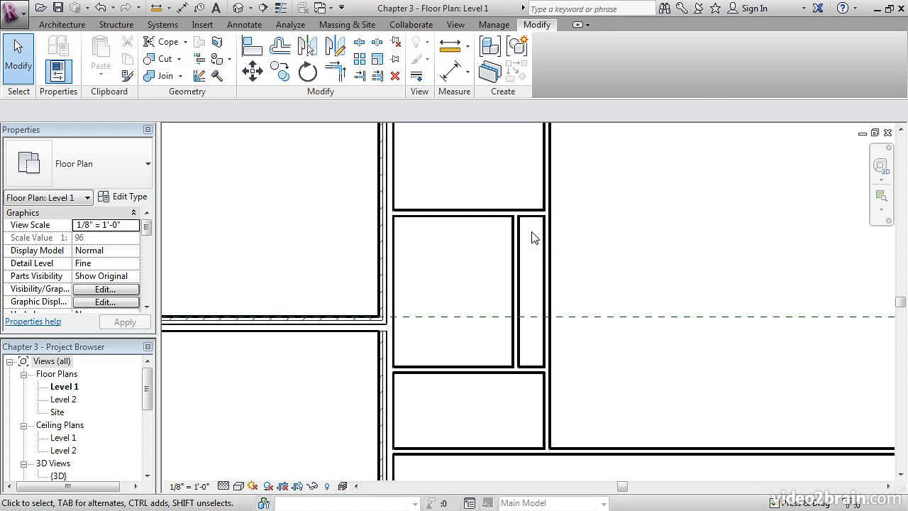
Set the short vertical partition's distance from the left exterior wall's inner face to 10' and deselect it.
click(513, 253)
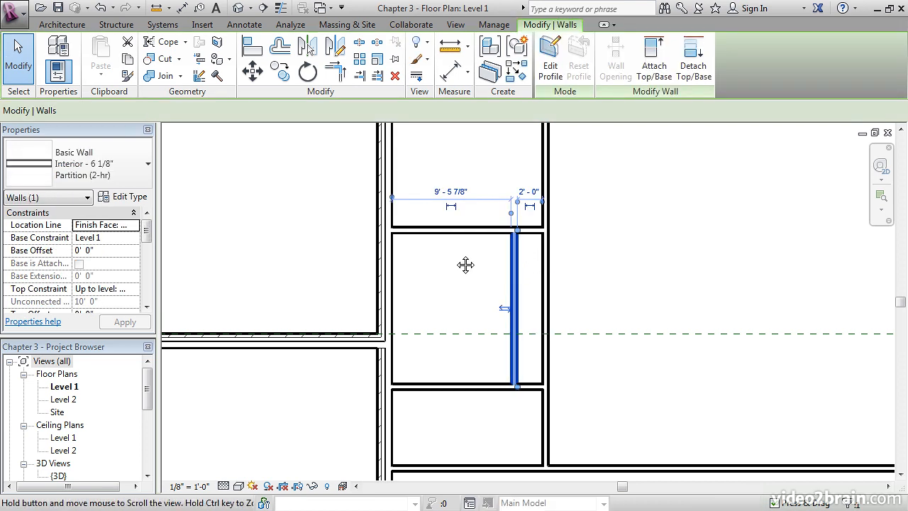
middle_drag(466, 264, 458, 275)
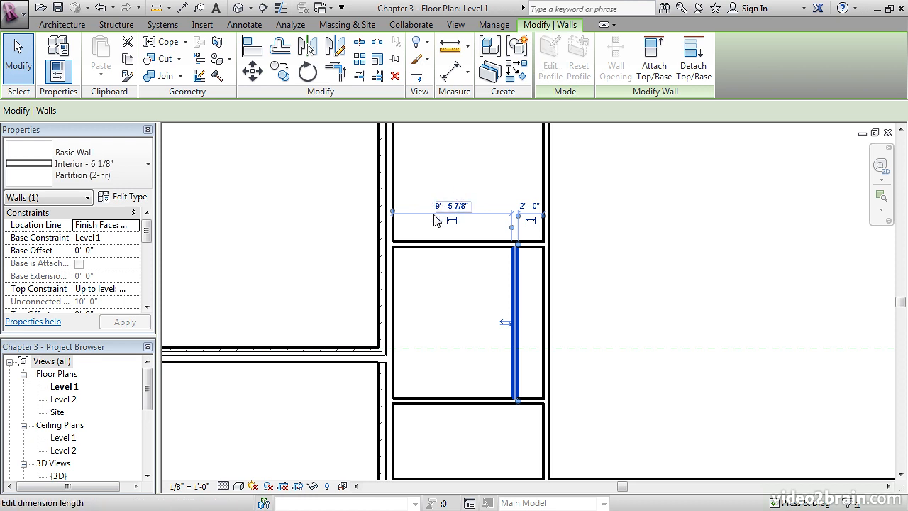
click(456, 207)
text(10)
key(Return)
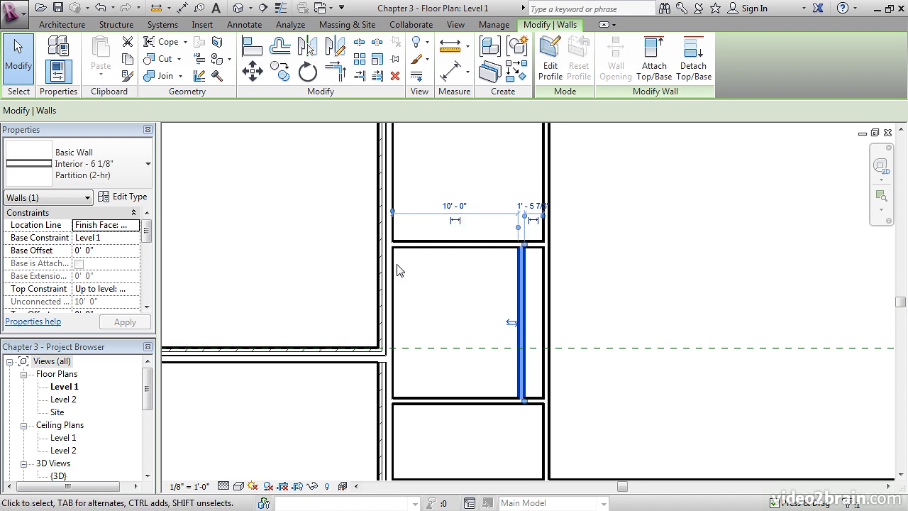
click(640, 269)
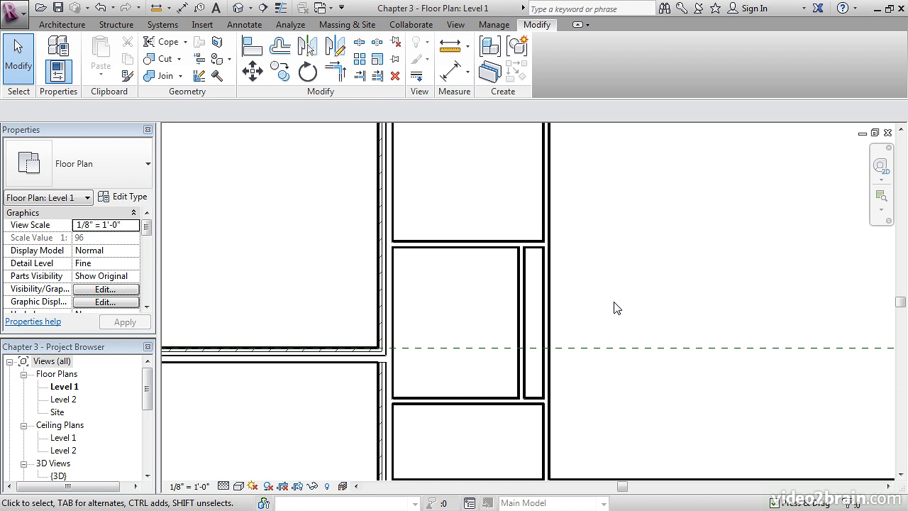
Mirror a copy of the long vertical partition, both horizontal partitions and the short closet partition about the corridor's central reference plane, and deselect the result.
middle_drag(612, 317, 576, 384)
scroll(603, 274, down, 4)
scroll(580, 345, up, 3)
middle_drag(597, 266, 589, 321)
scroll(577, 308, up, 1)
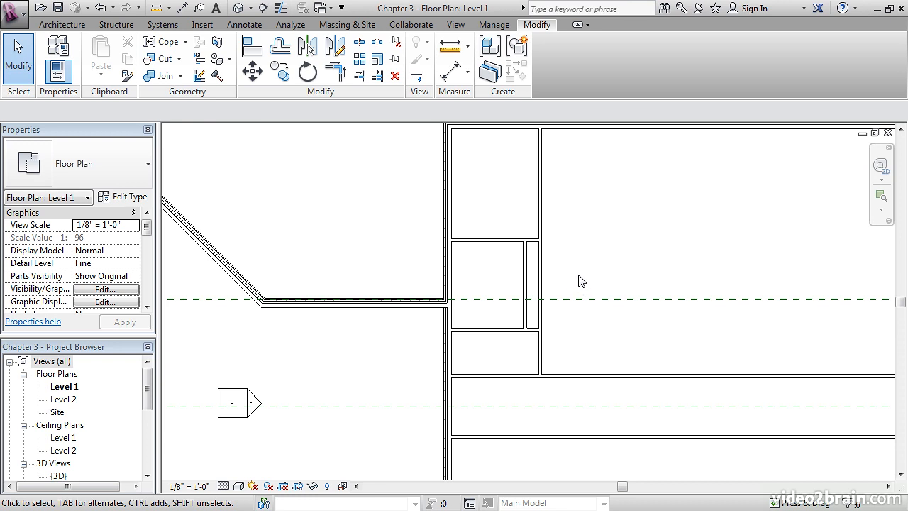
click(543, 201)
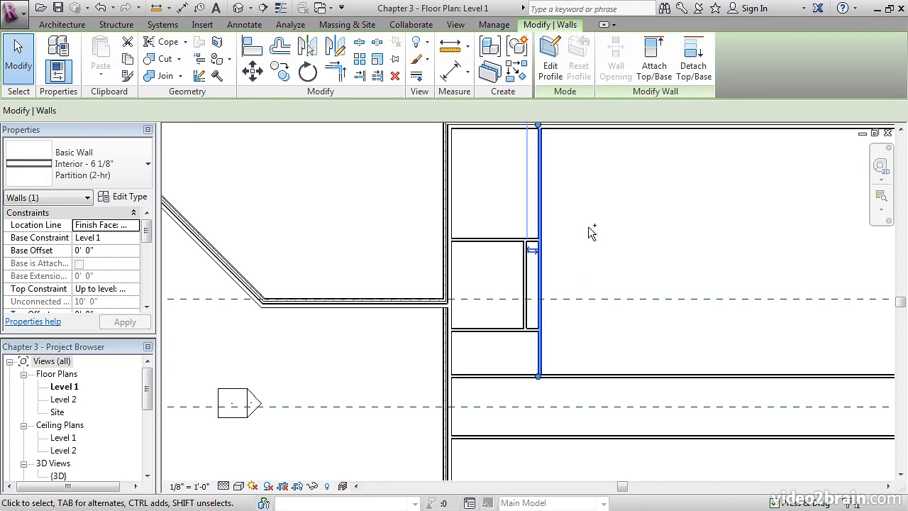
ctrl+click(481, 241)
ctrl+click(478, 329)
ctrl+click(524, 266)
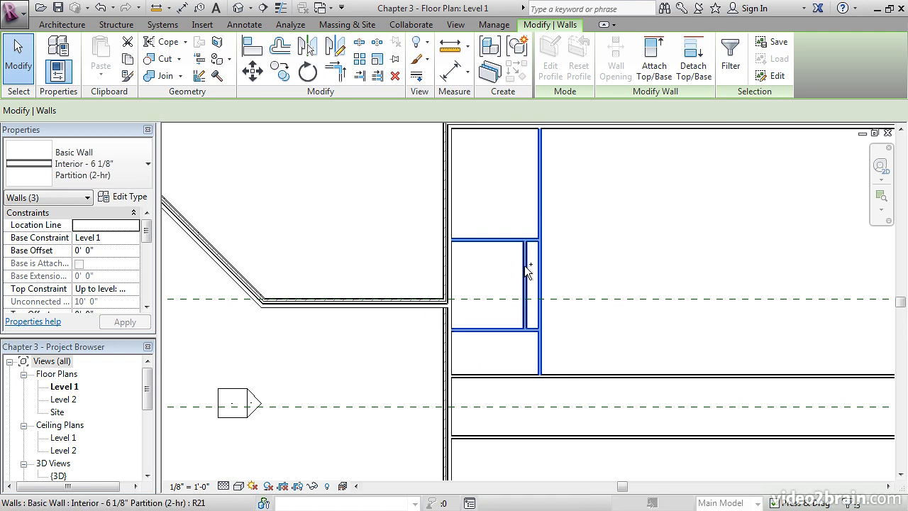
middle_drag(606, 255, 617, 235)
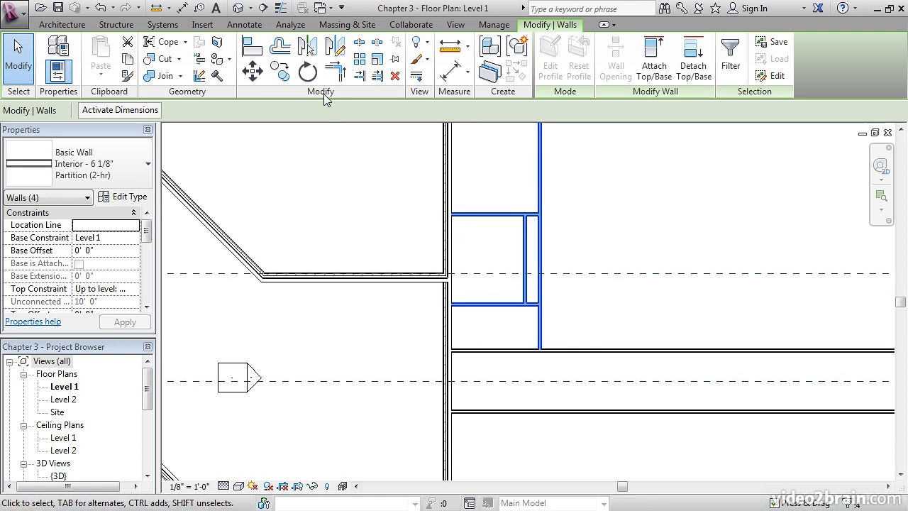
click(310, 50)
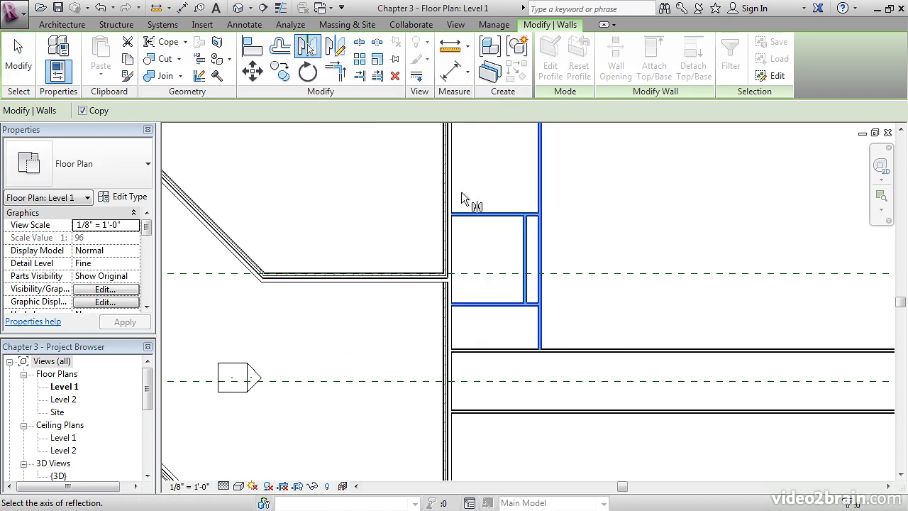
middle_drag(592, 288, 522, 253)
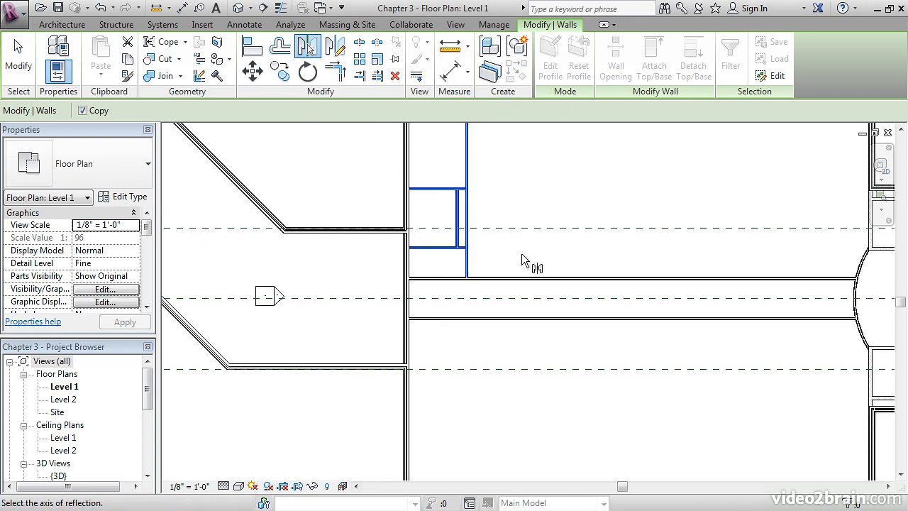
click(505, 298)
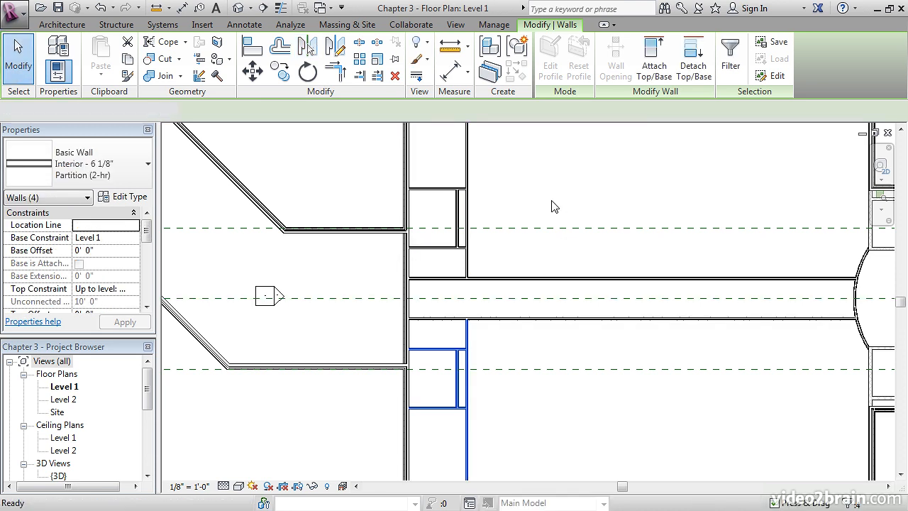
key(Escape)
Examine the mirrored room and closet partitions below the corridor and their junctions with the corridor and exterior walls.
scroll(468, 345, up, 4)
scroll(440, 331, up, 2)
middle_drag(462, 317, 402, 276)
scroll(397, 270, down, 4)
middle_drag(448, 383, 448, 348)
scroll(447, 347, up, 4)
scroll(459, 326, down, 7)
middle_drag(496, 296, 471, 357)
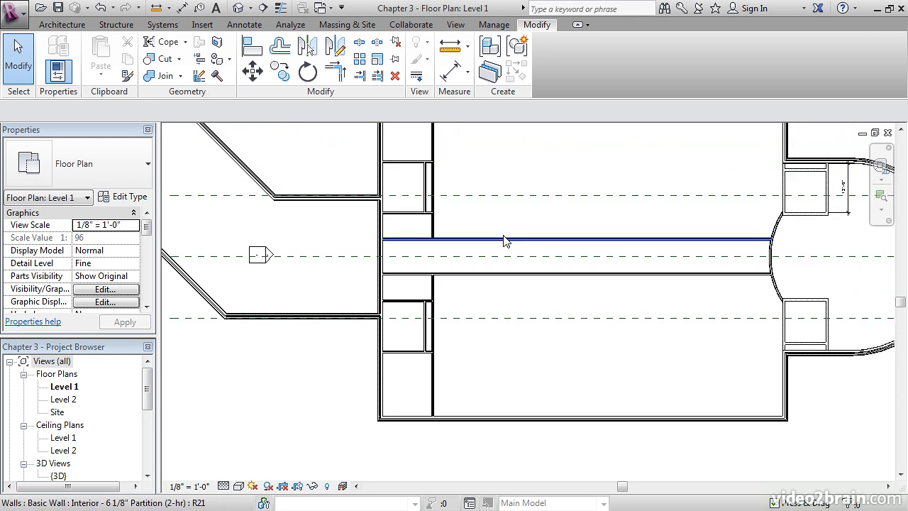